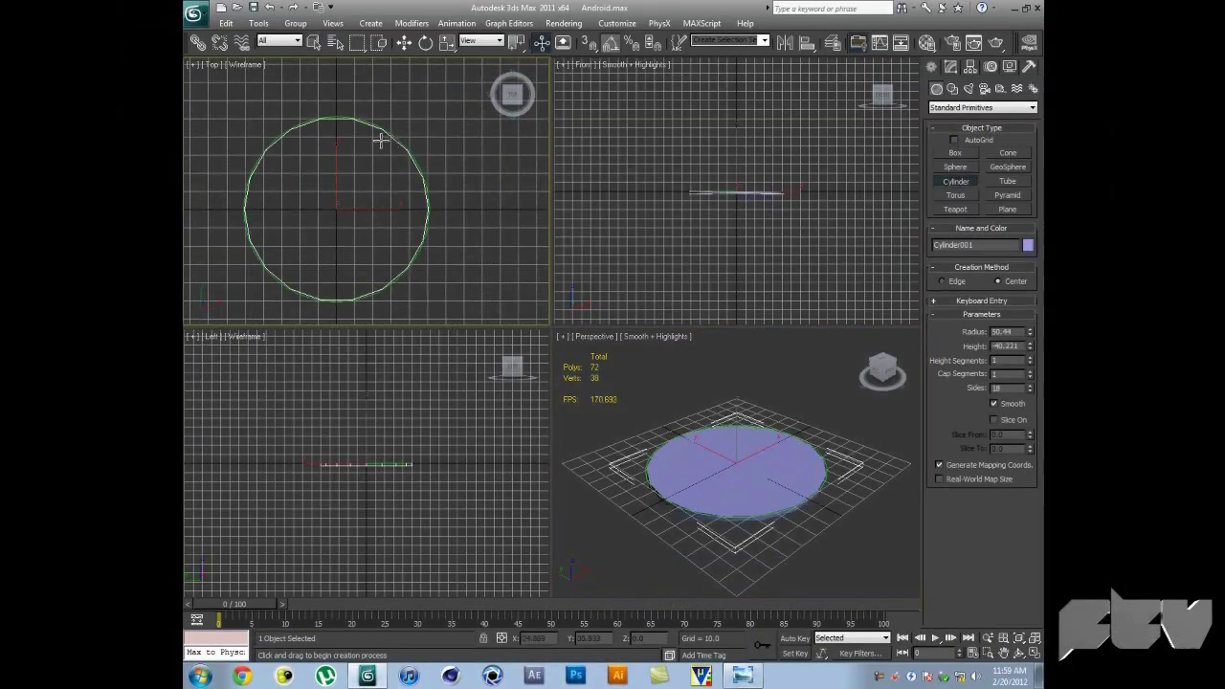
# Finish the tall body cylinder's height and maximize the Perspective view.
pyautogui.click(391, 274)
pyautogui.rightClick(750, 400)
pyautogui.hotkey('alt', 'w')
pyautogui.moveTo(750, 399)
pyautogui.keyDown('alt'); pyautogui.mouseDown(button='middle')
pyautogui.moveTo(730, 339)
pyautogui.moveTo(595, 239)
pyautogui.moveTo(613, 287)
pyautogui.moveTo(644, 177)
pyautogui.moveTo(708, 292)
pyautogui.moveTo(754, 304)
pyautogui.moveTo(651, 344)
pyautogui.moveTo(647, 174)
pyautogui.mouseUp(button='middle'); pyautogui.keyUp('alt')
# Turn on Edged Faces and bring up the cylinder's conversion options.
pyautogui.hotkey('alt', 'a')
pyautogui.rightClick(595, 238)
pyautogui.press('w')
pyautogui.press('F4')
pyautogui.rightClick(754, 304)
# Inset the cylinder's two cap polygons twice to form concentric rings.
pyautogui.press('4')
pyautogui.click(651, 344)
pyautogui.click(1025, 505)
pyautogui.scroll(2, 646, 175)
pyautogui.moveTo(626, 221); pyautogui.dragTo(695, 239)
pyautogui.moveTo(595, 220); pyautogui.dragTo(595, 229)
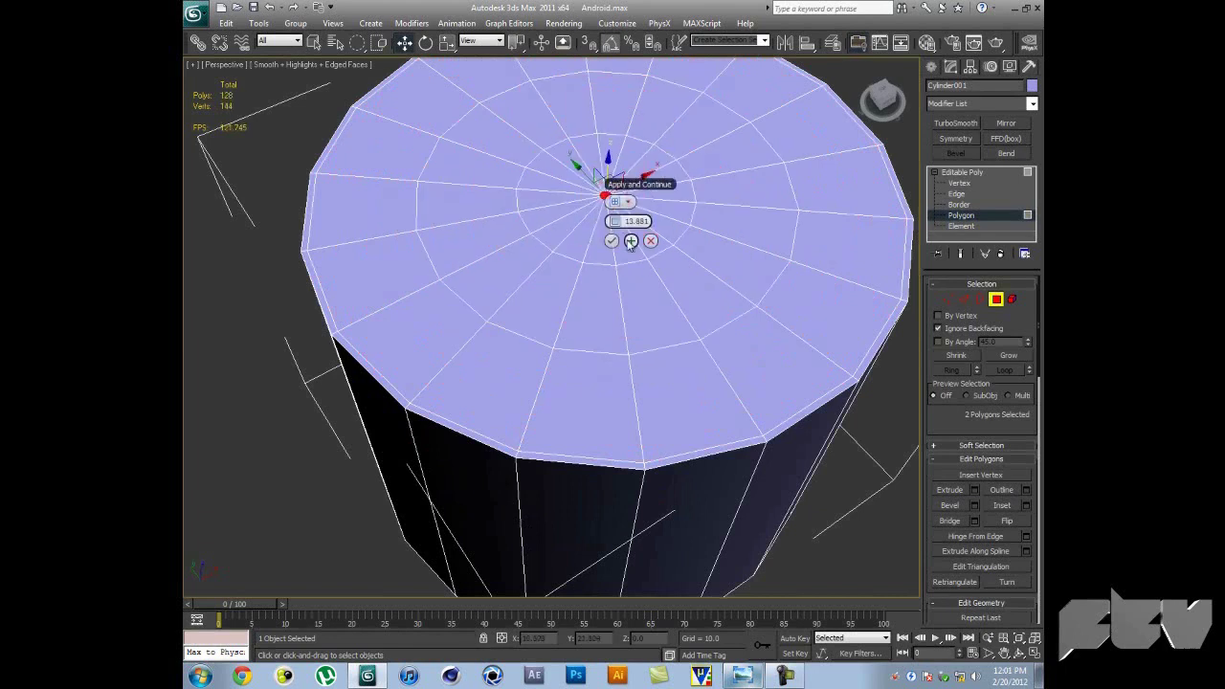
pyautogui.keyDown('alt'); pyautogui.moveTo(730, 312); pyautogui.dragTo(1023, 512, button='middle'); pyautogui.keyUp('alt')
pyautogui.scroll(-5, 1023, 511)
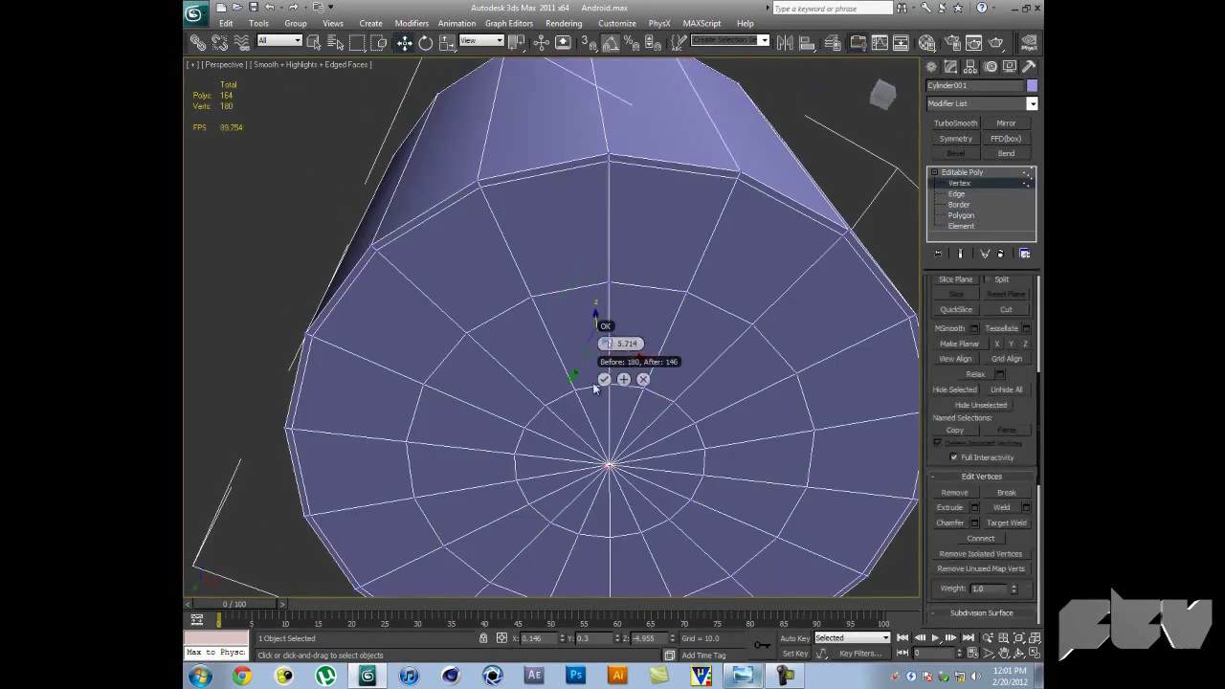
# Add TurboSmooth, then connect the vertical edges to add a horizontal edge loop.
pyautogui.click(954, 122)
pyautogui.moveTo(729, 265)
pyautogui.keyDown('alt'); pyautogui.mouseDown(button='middle')
pyautogui.moveTo(768, 236)
pyautogui.moveTo(785, 287)
pyautogui.mouseUp(button='middle'); pyautogui.keyUp('alt')
pyautogui.click(936, 173)
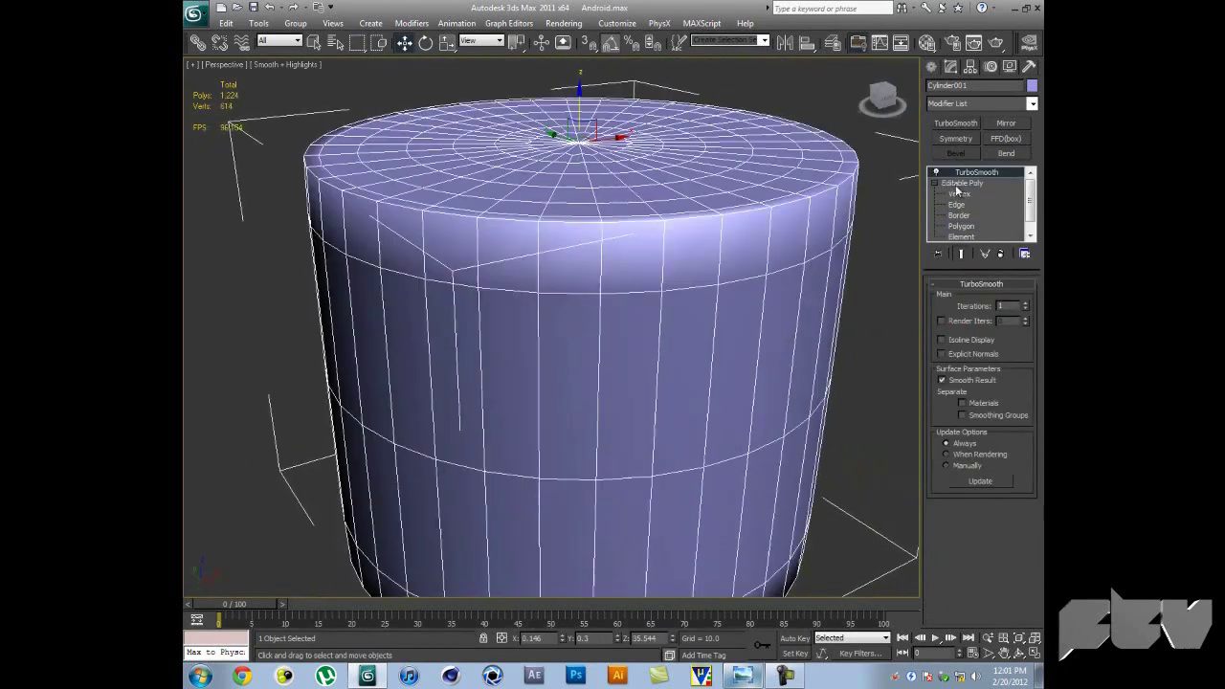
pyautogui.scroll(-5, 1023, 405)
pyautogui.click(1026, 539)
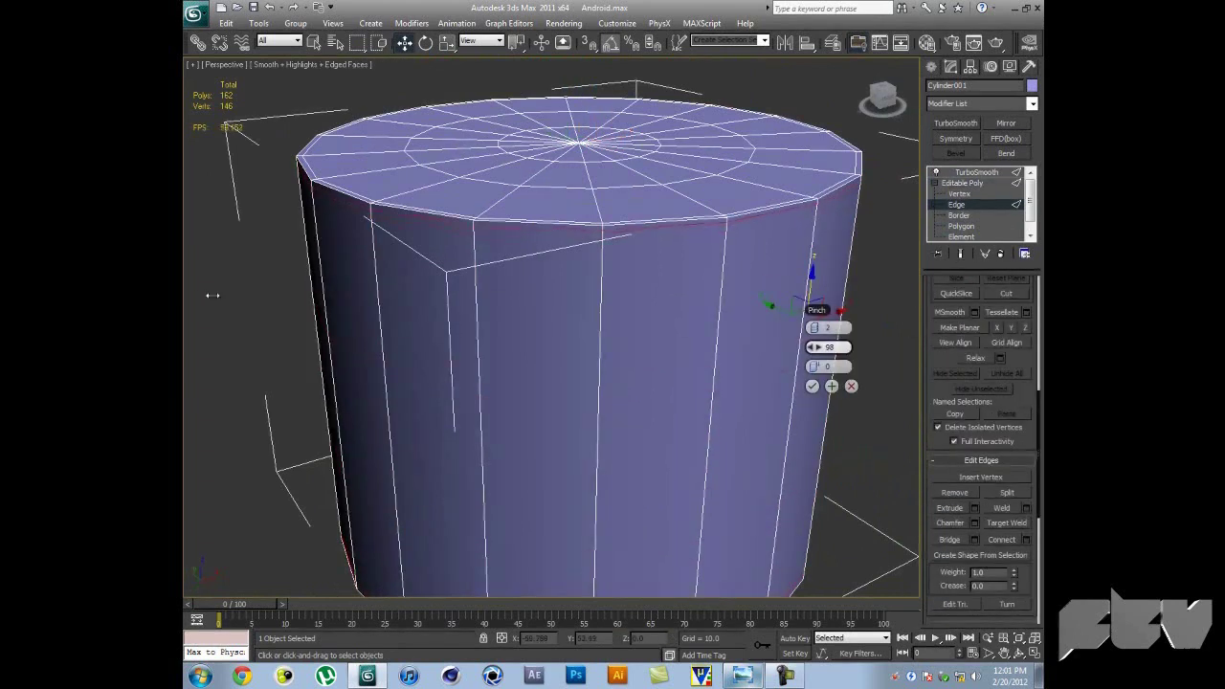
pyautogui.click(831, 386)
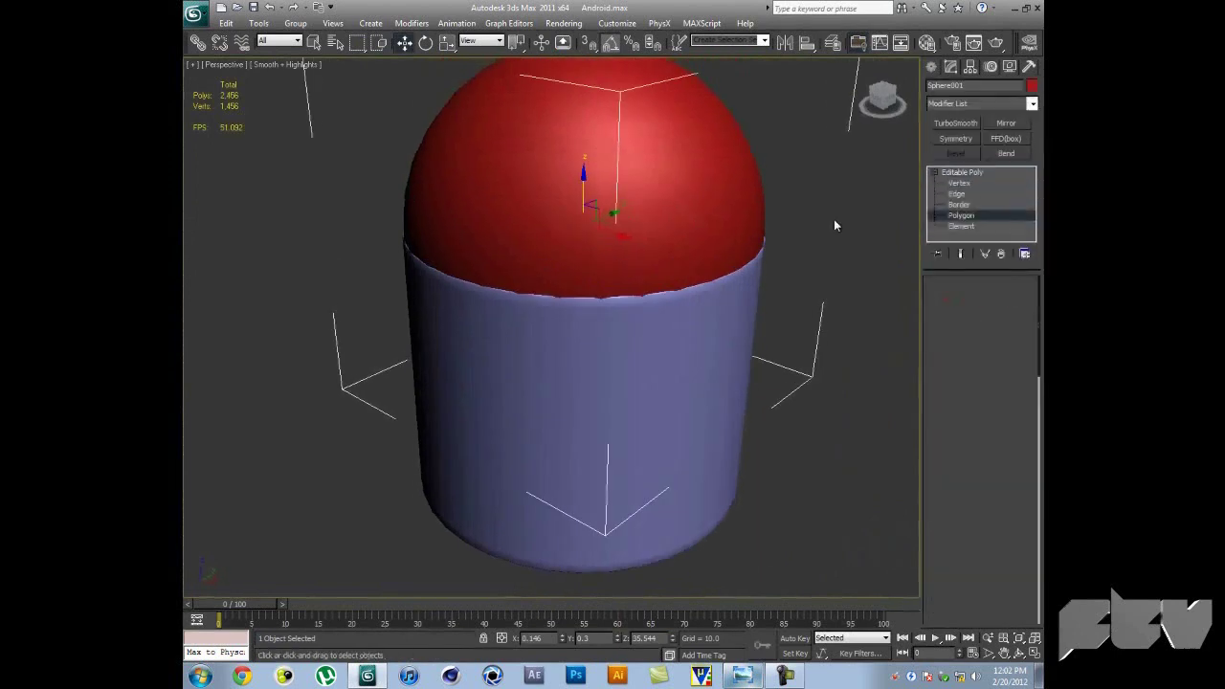
# Delete the sphere's lower half, cap the open border and inset the new cap.
pyautogui.press('Delete')
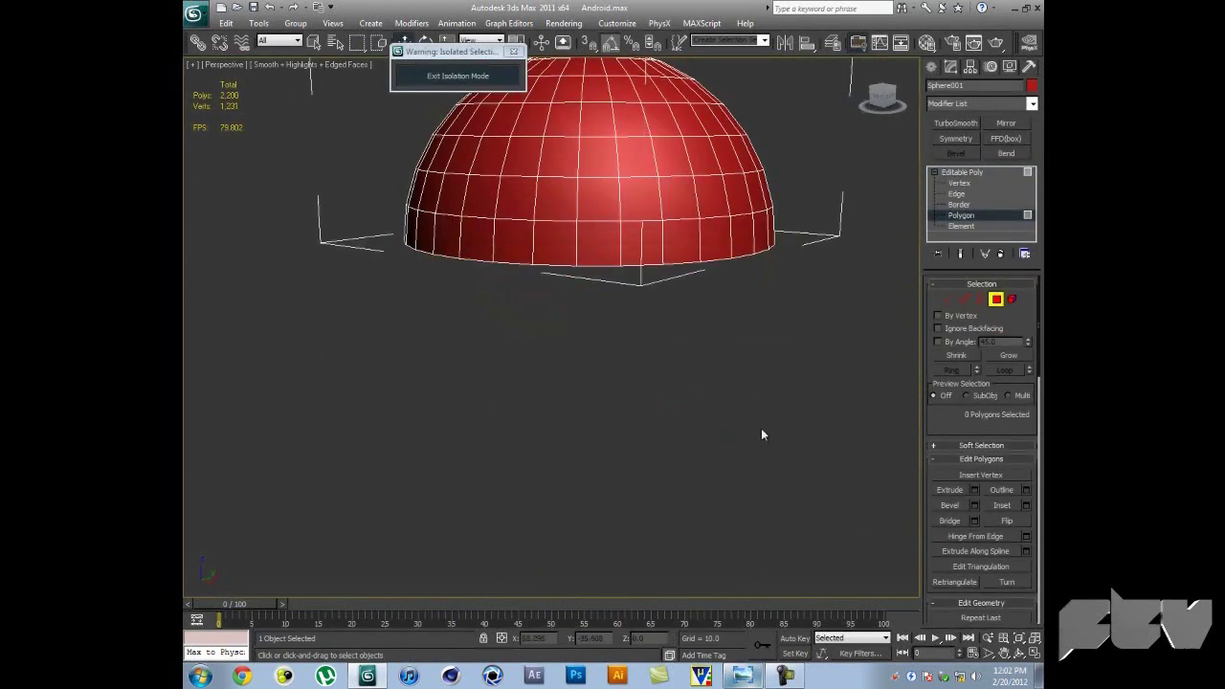
pyautogui.keyDown('alt'); pyautogui.moveTo(761, 428); pyautogui.dragTo(703, 254, button='middle'); pyautogui.keyUp('alt')
pyautogui.press('3')
pyautogui.hotkey('alt', 'p')
pyautogui.press('4')
pyautogui.press('z')
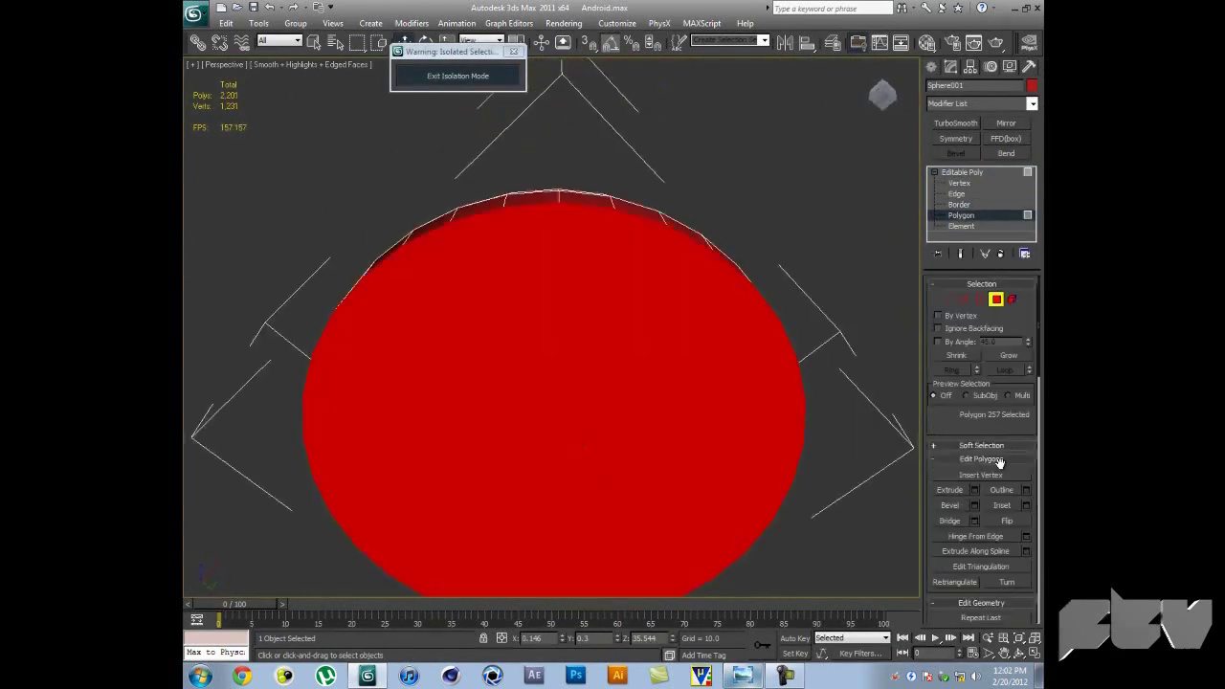
pyautogui.moveTo(560, 466); pyautogui.dragTo(561, 421)
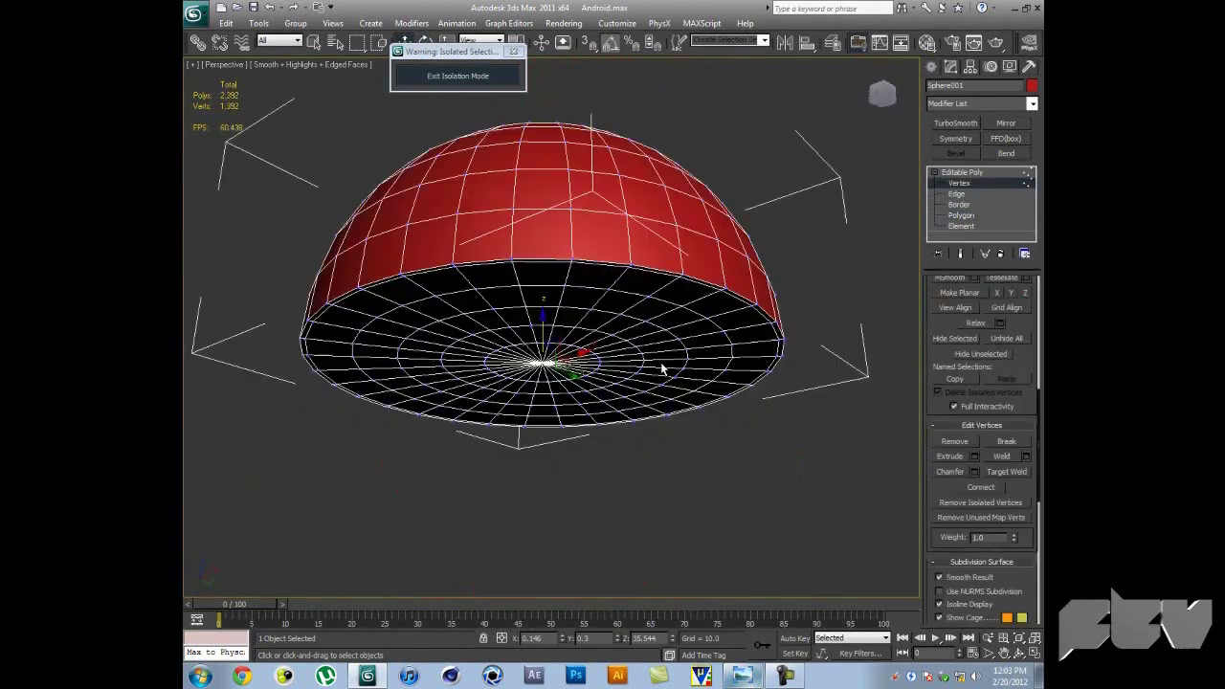
# Add TurboSmooth to the dome head and exit Isolation Mode to show the whole model.
pyautogui.keyDown('alt'); pyautogui.moveTo(656, 364); pyautogui.dragTo(678, 282, button='middle'); pyautogui.keyUp('alt')
pyautogui.press('2')
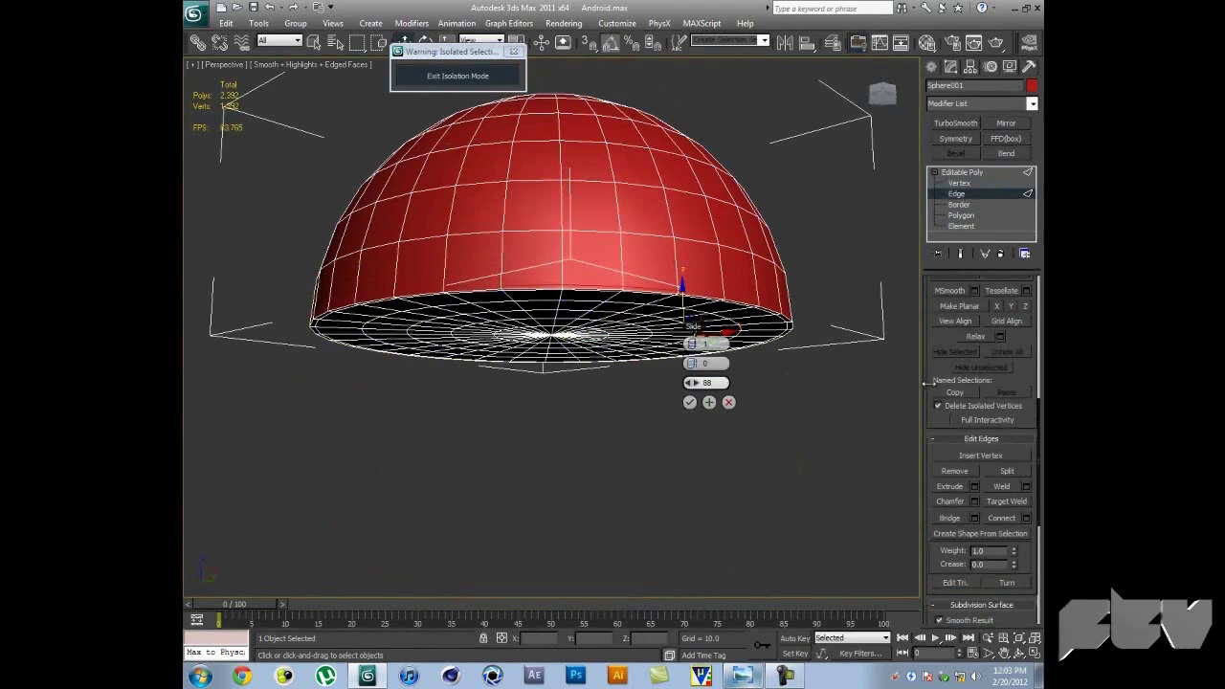
pyautogui.keyDown('alt'); pyautogui.moveTo(689, 330); pyautogui.dragTo(583, 282, button='middle'); pyautogui.keyUp('alt')
pyautogui.click(955, 123)
pyautogui.press('F4')
pyautogui.scroll(-3, 697, 242)
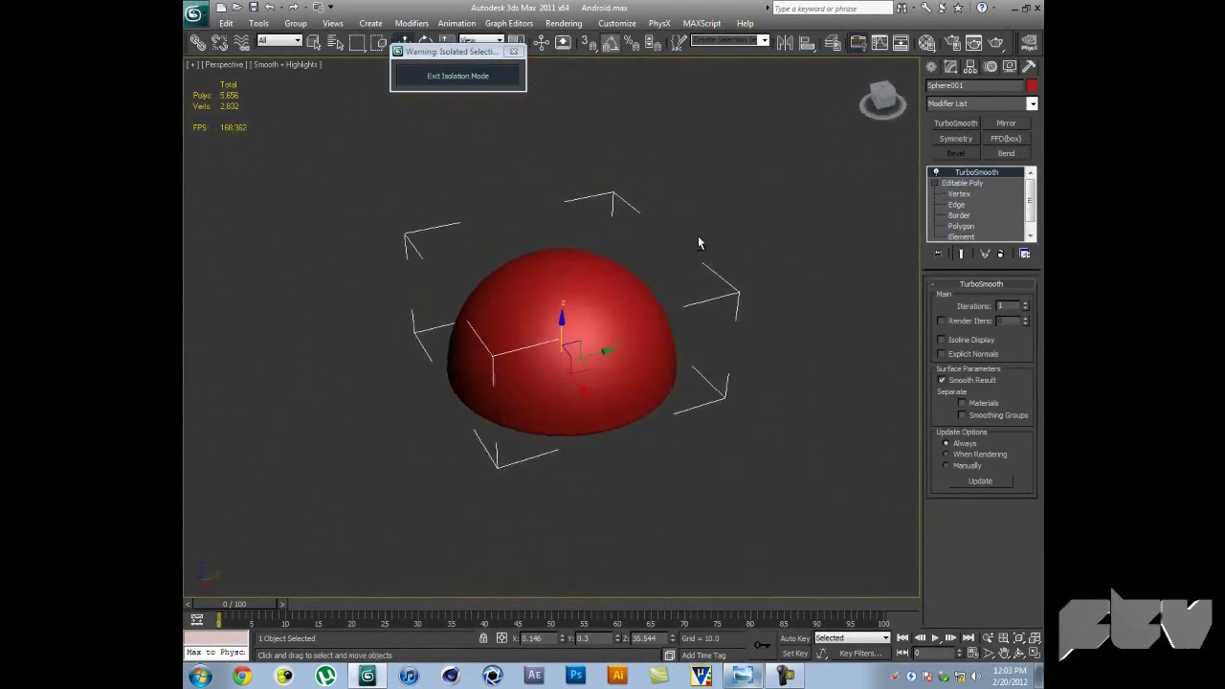
pyautogui.click(457, 75)
pyautogui.click(933, 69)
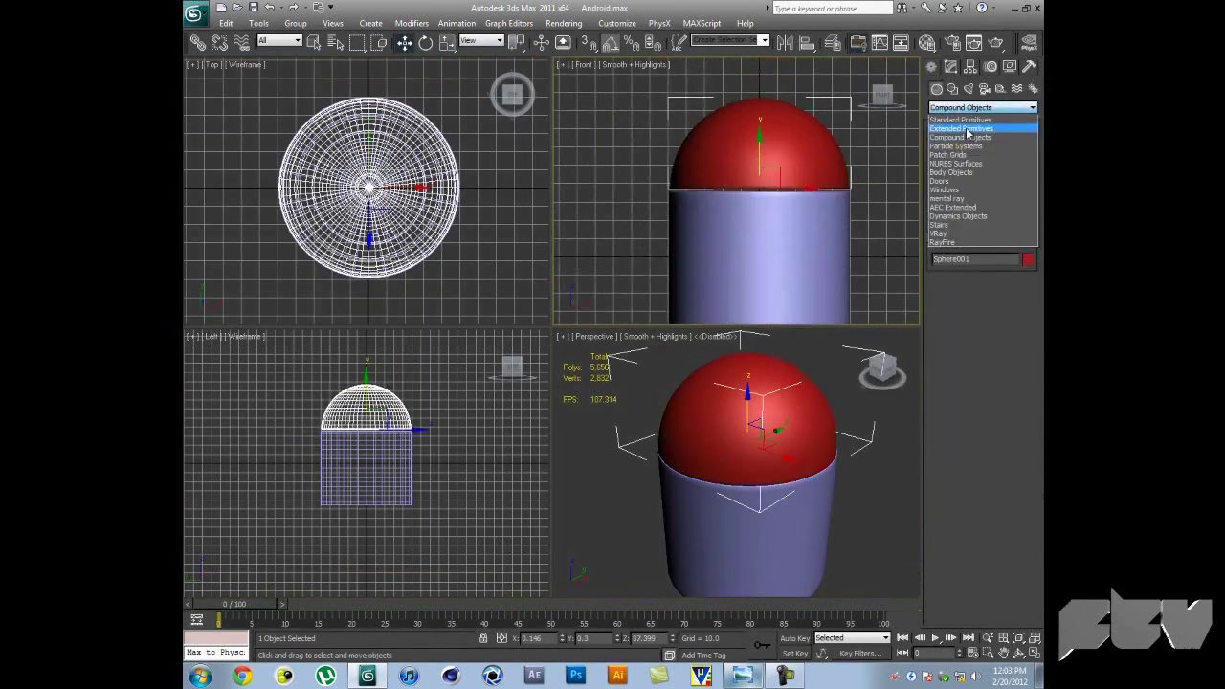
# Draw a capsule arm beside the body and shorten it slightly.
pyautogui.scroll(3, 475, 182)
pyautogui.click(400, 208)
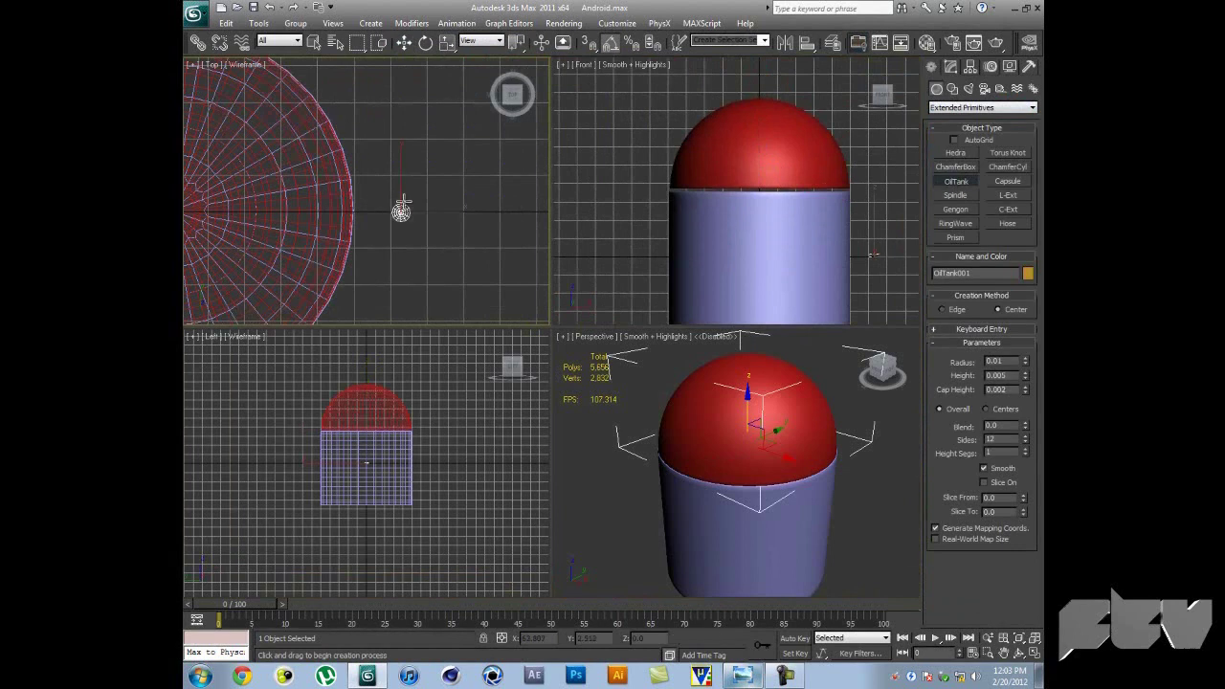
pyautogui.rightClick(427, 262)
pyautogui.moveTo(400, 223); pyautogui.dragTo(436, 226)
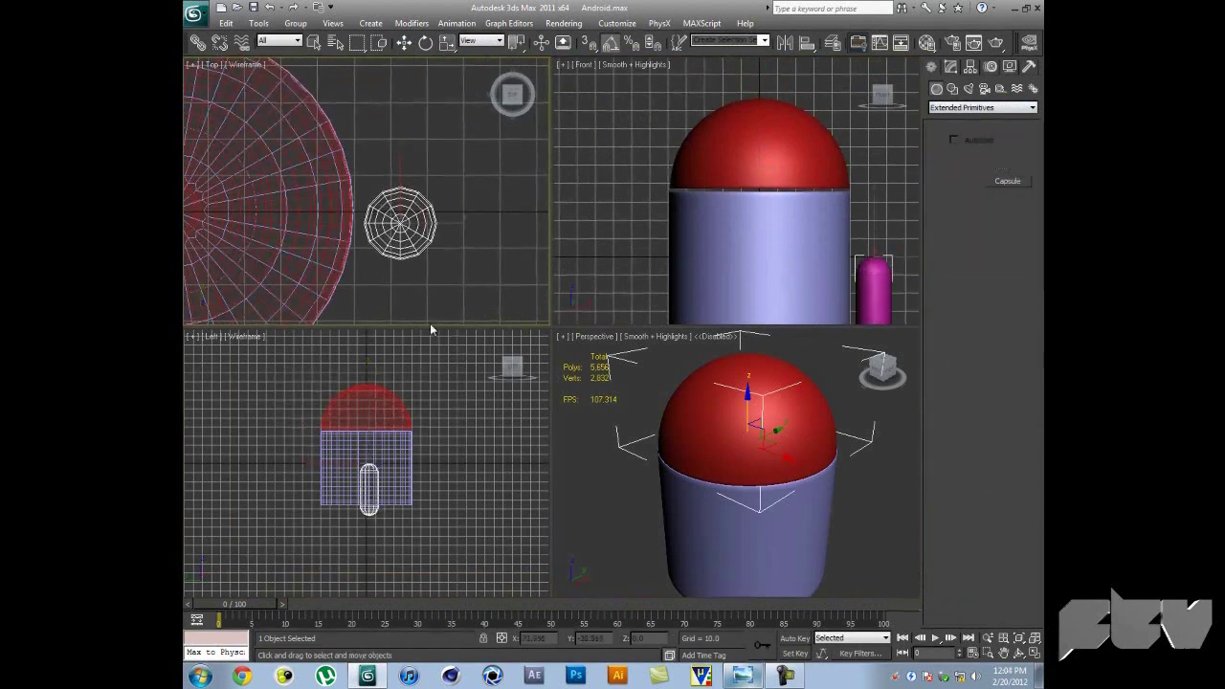
pyautogui.click(950, 66)
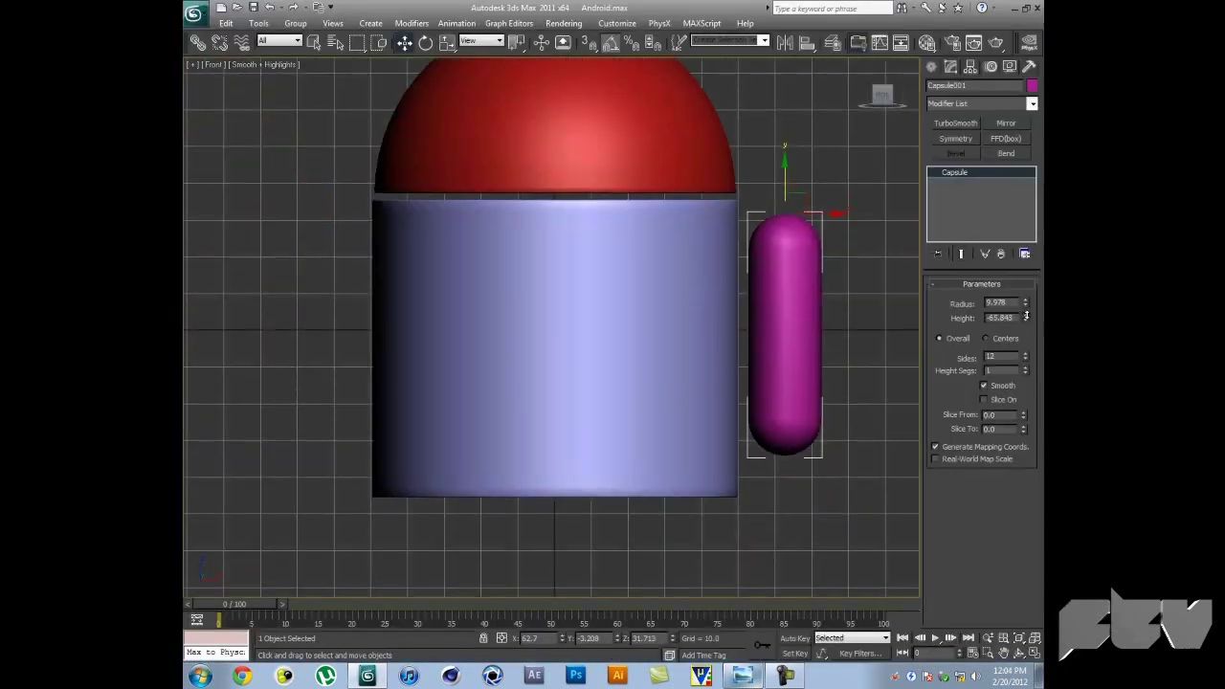
pyautogui.moveTo(1025, 316); pyautogui.dragTo(1025, 312)
# Shift-copy the capsule below the body as a leg.
pyautogui.moveTo(825, 213); pyautogui.dragTo(834, 243, button='middle')
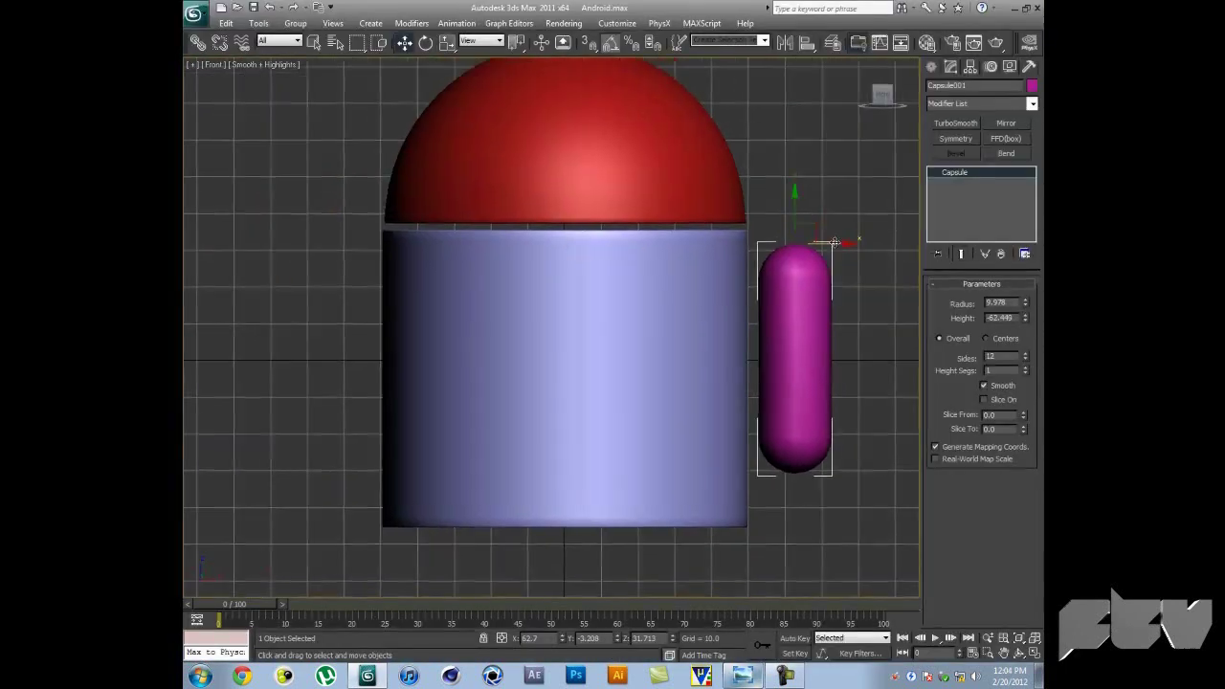
pyautogui.moveTo(372, 245); pyautogui.dragTo(390, 189, button='middle')
pyautogui.keyDown('shift'); pyautogui.moveTo(391, 190); pyautogui.dragTo(487, 322); pyautogui.keyUp('shift')
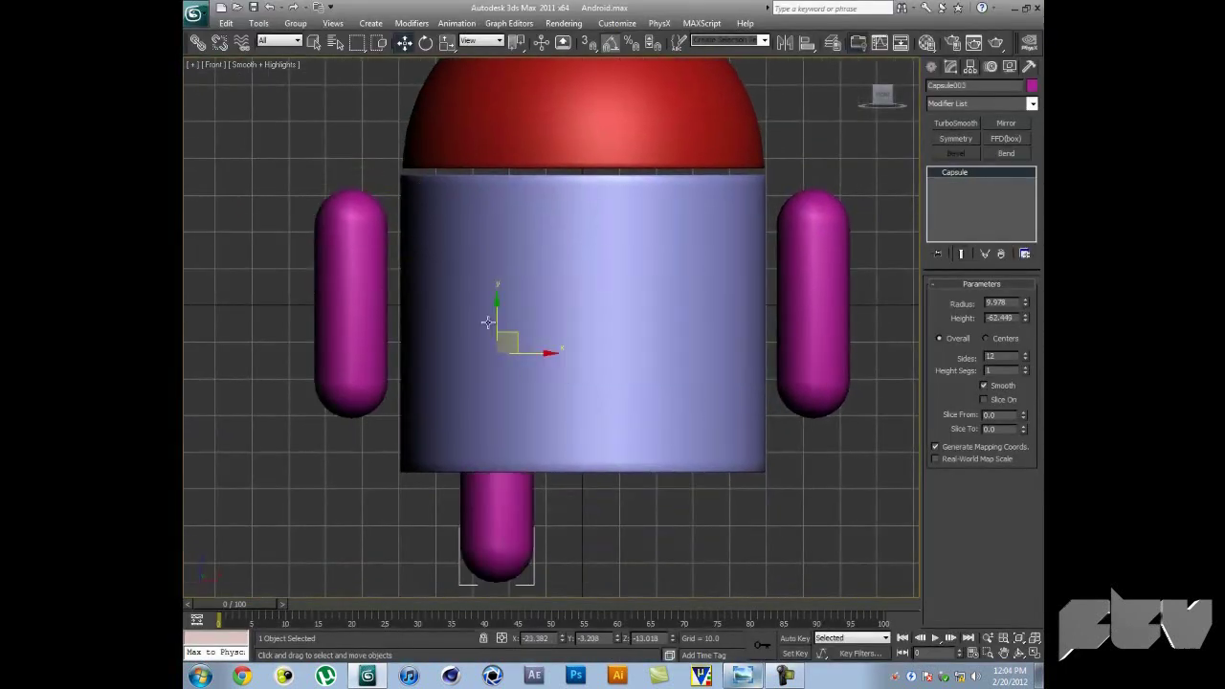
pyautogui.hotkey('alt', 'w')
pyautogui.hotkey('alt', 'w')
# Convert the leg to Editable Poly, delete its top cap polygons and add TurboSmooth.
pyautogui.rightClick(957, 173)
pyautogui.click(970, 374)
pyautogui.hotkey('alt', 'q')
pyautogui.press('4')
pyautogui.press('F4')
pyautogui.moveTo(410, 158); pyautogui.dragTo(649, 234)
pyautogui.press('Delete')
pyautogui.keyDown('alt'); pyautogui.moveTo(650, 234); pyautogui.dragTo(749, 230, button='middle'); pyautogui.keyUp('alt')
pyautogui.click(956, 123)
pyautogui.press('F4')
pyautogui.hotkey('alt', 'q')
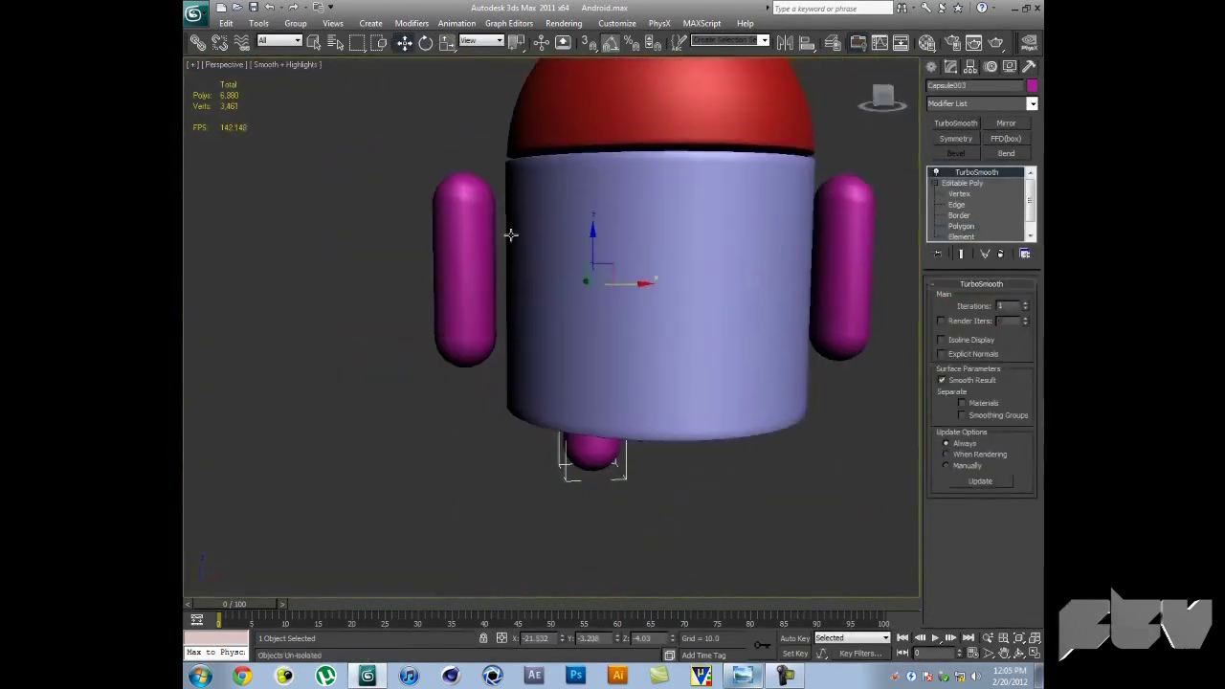
# Select the body and a leg capsule to check the assembled robot from another angle.
pyautogui.click(809, 192)
pyautogui.keyDown('alt'); pyautogui.moveTo(808, 191); pyautogui.dragTo(782, 158, button='middle'); pyautogui.keyUp('alt')
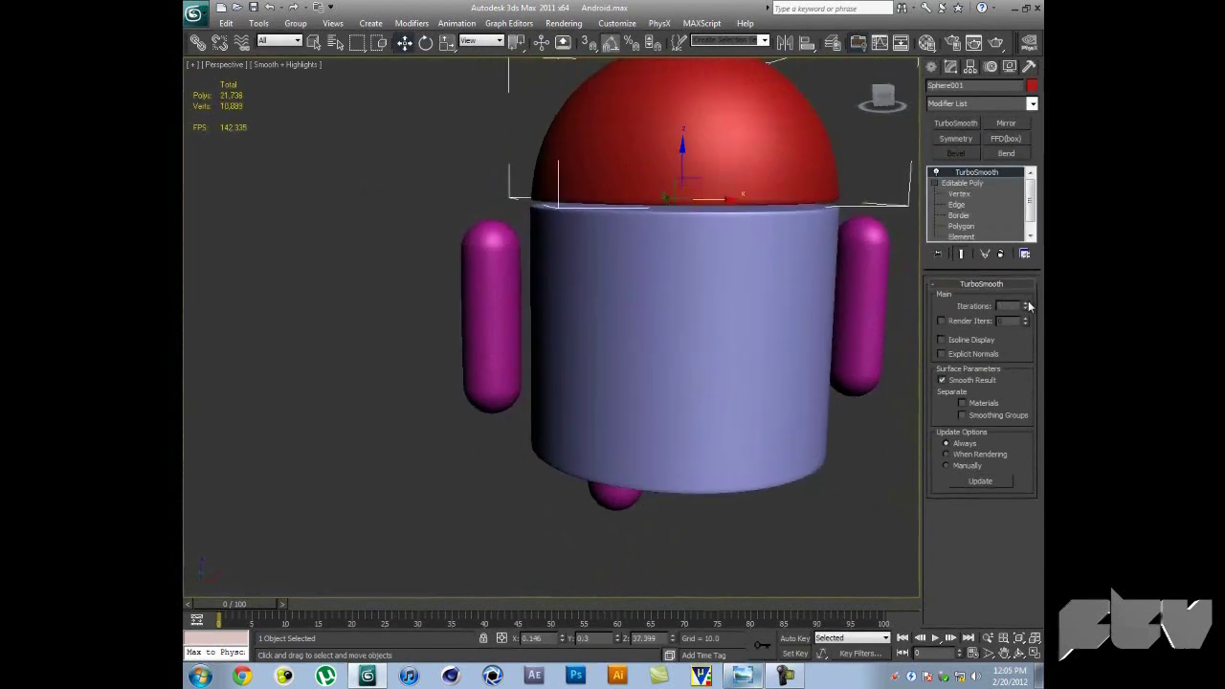
pyautogui.click(587, 278)
pyautogui.hotkey('alt', 'w')
pyautogui.hotkey('alt', 'w')
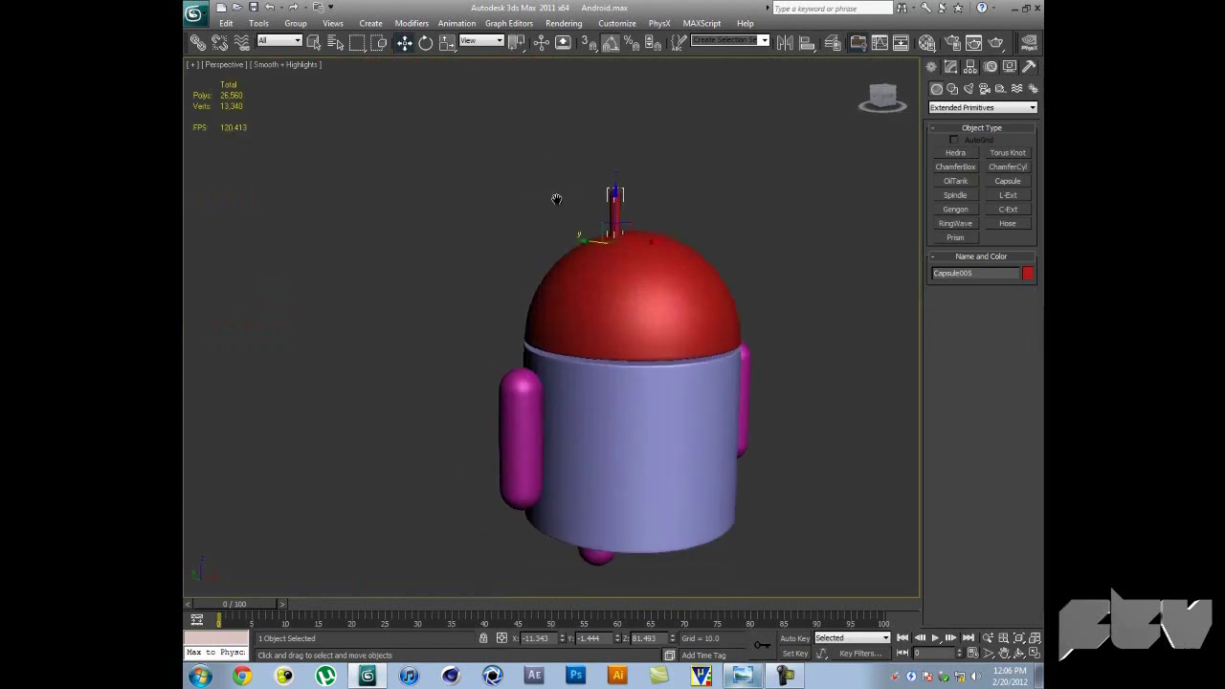
# Reduce the antenna's radius, tilt it, Shift-copy it to the head's other side, and save.
pyautogui.hotkey('alt', 'w')
pyautogui.click(950, 67)
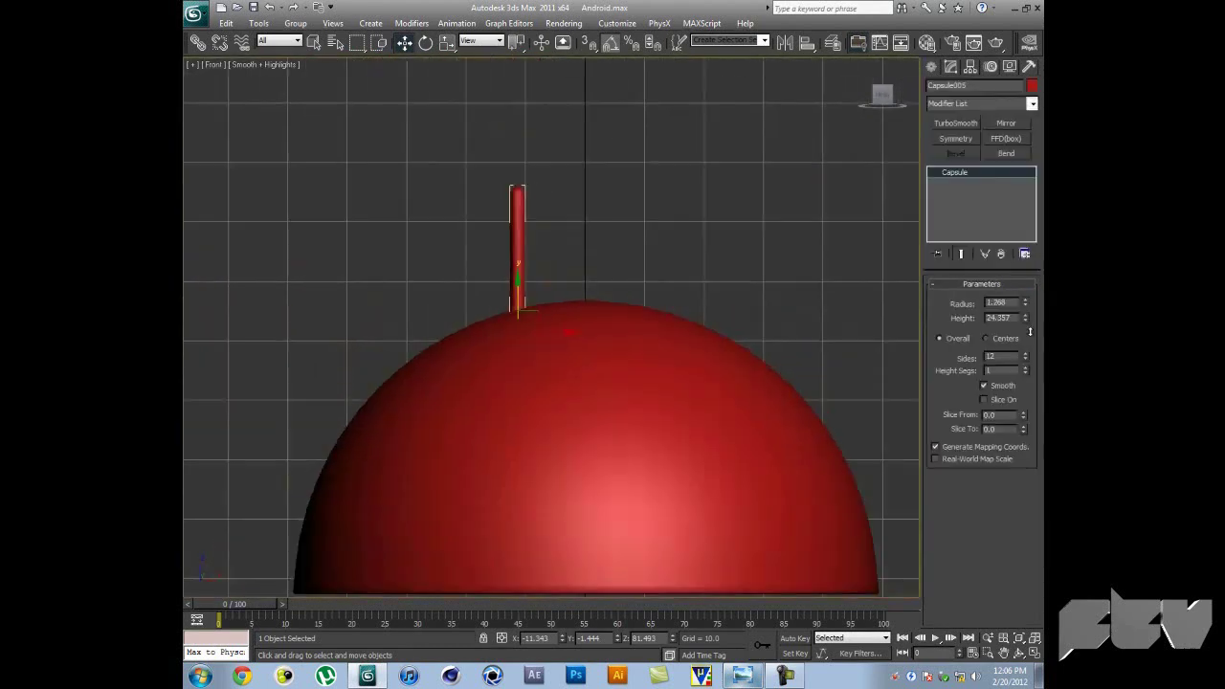
pyautogui.moveTo(1029, 331); pyautogui.dragTo(1030, 346)
pyautogui.press('e')
pyautogui.keyDown('shift'); pyautogui.moveTo(546, 314); pyautogui.dragTo(662, 315); pyautogui.keyUp('shift')
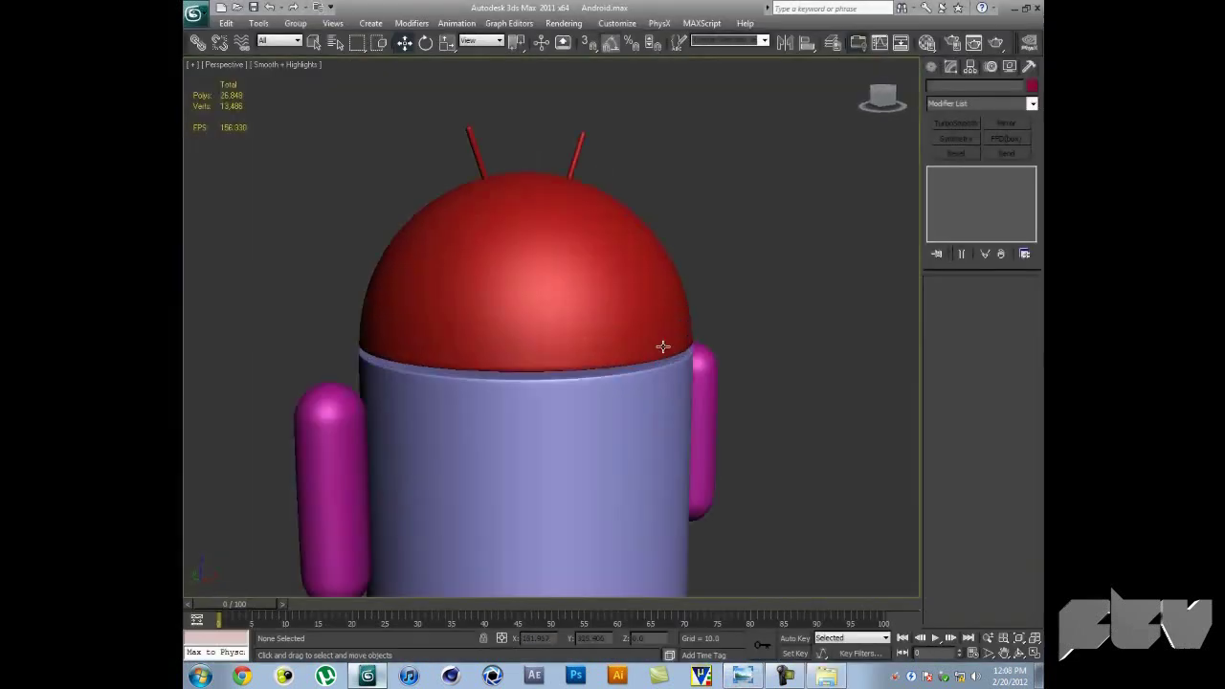
pyautogui.hotkey('alt', 'w')
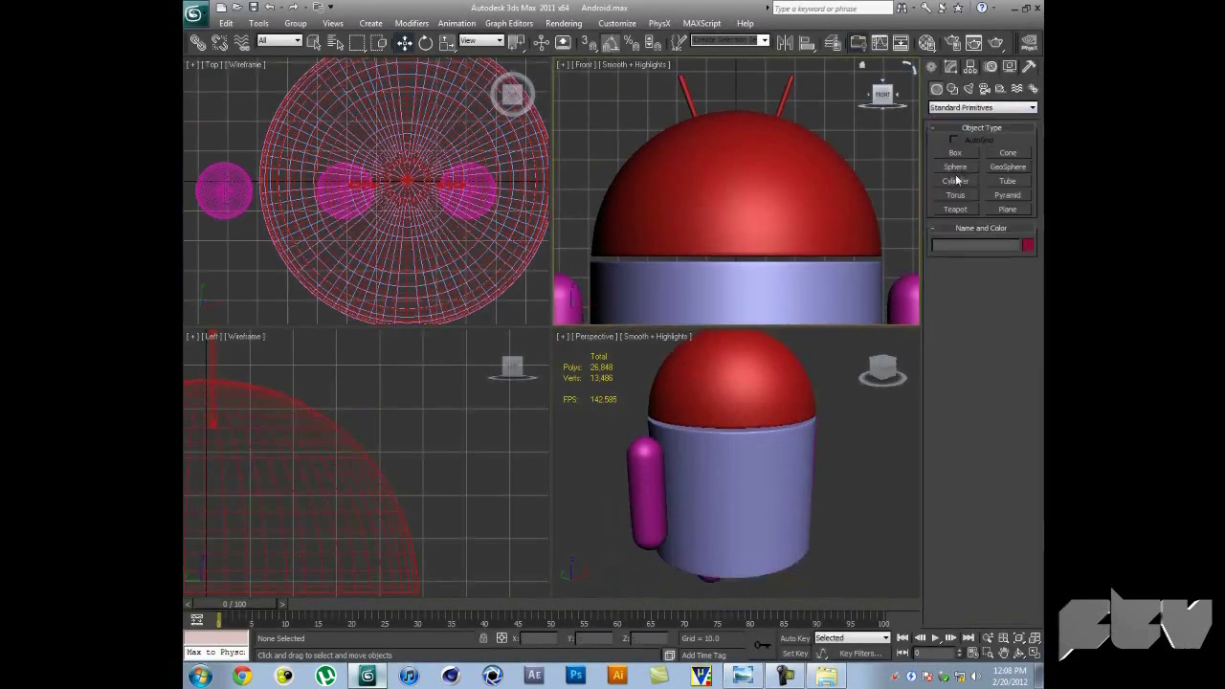
# Lengthen the eye cylinders so they pass right through the head.
pyautogui.click(956, 181)
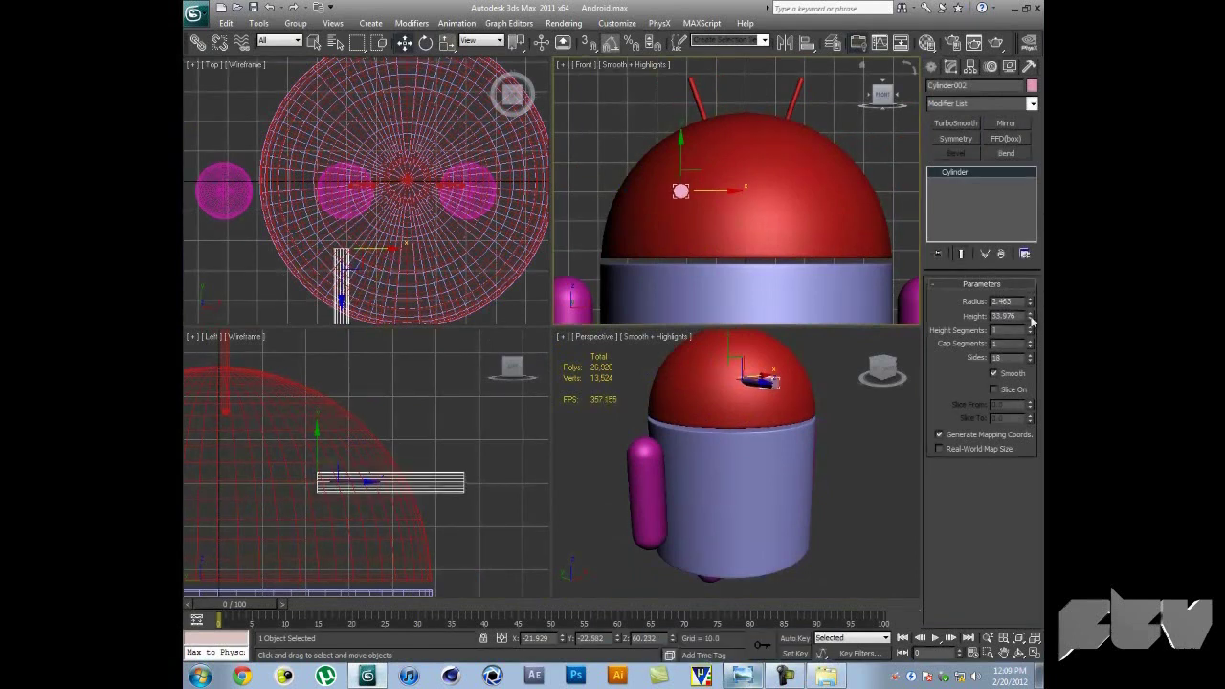
pyautogui.moveTo(1031, 323); pyautogui.dragTo(361, 477)
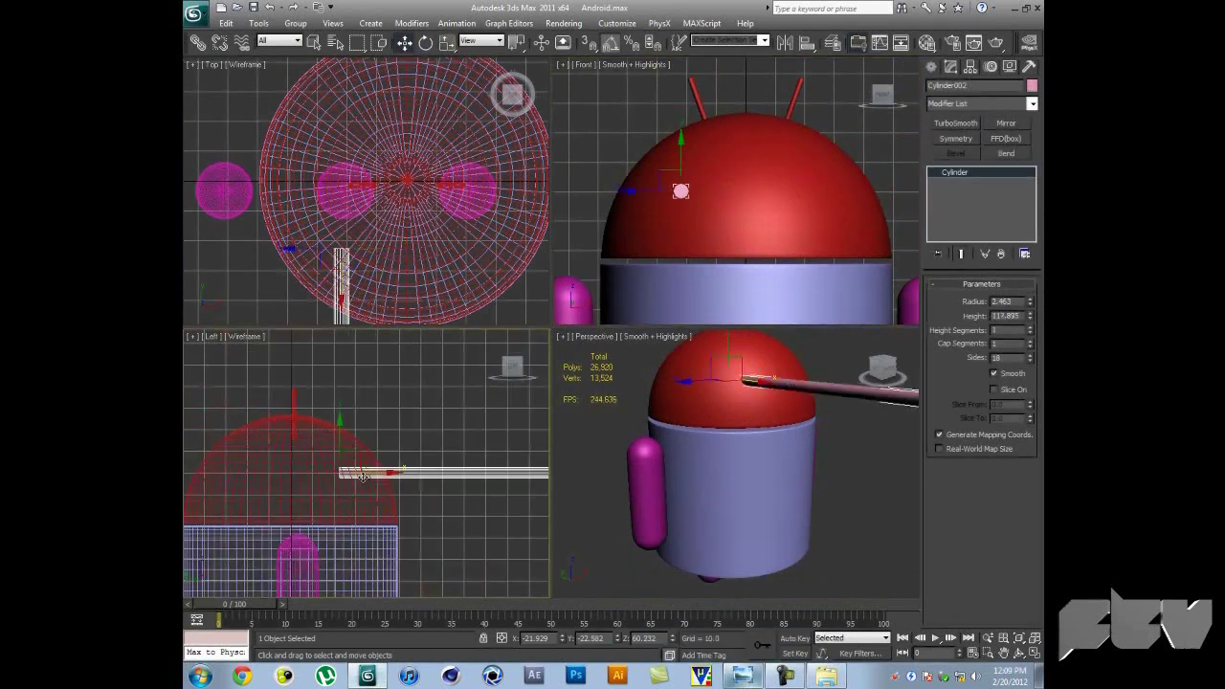
pyautogui.hotkey('alt', 'w')
pyautogui.hotkey('alt', 'w')
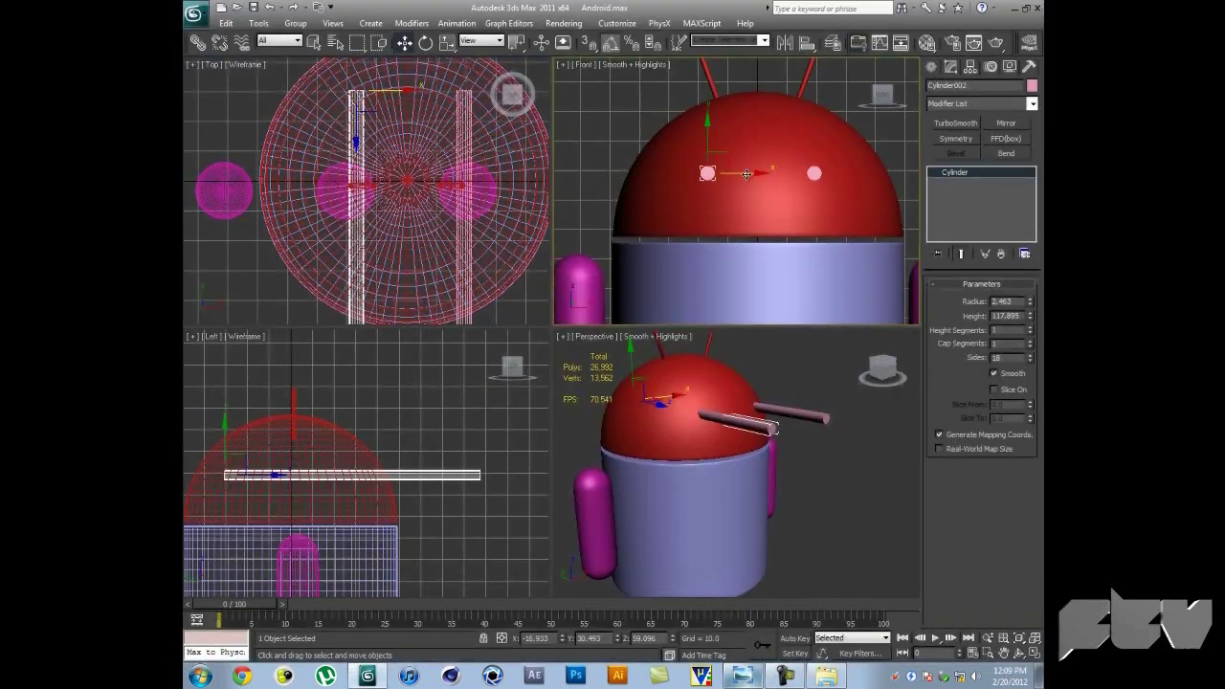
pyautogui.hotkey('alt', 'w')
pyautogui.click(746, 123)
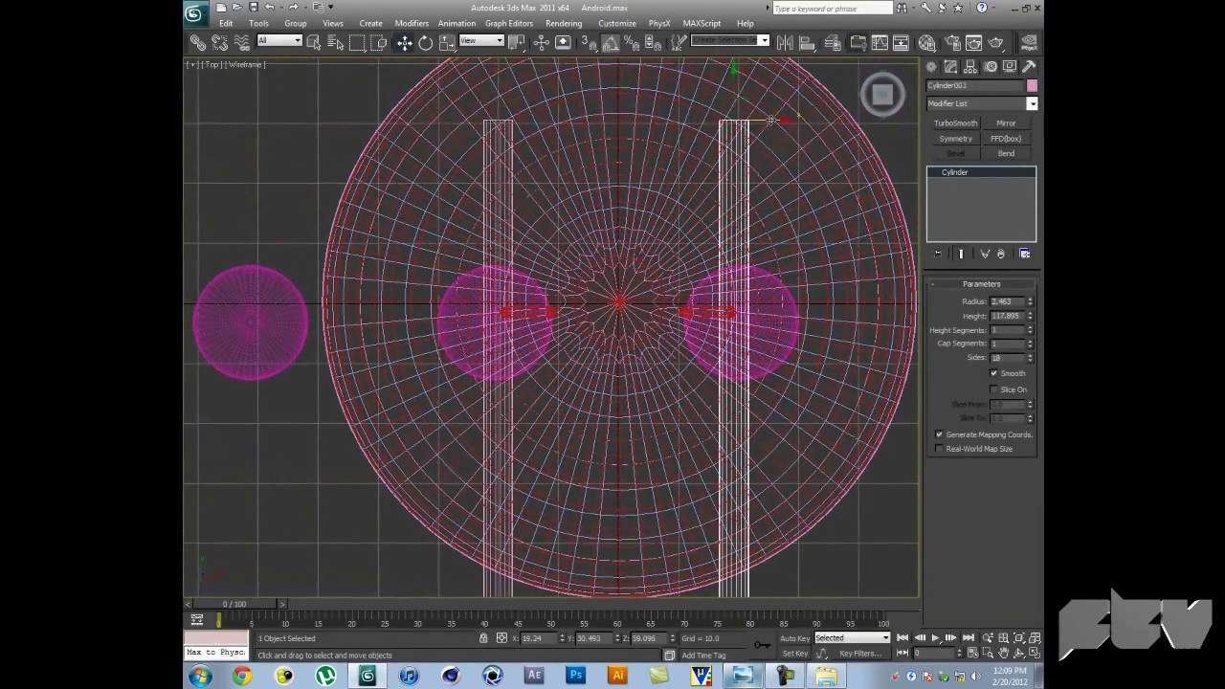
pyautogui.press('p')
# Subtract the eye cylinders from the head with ProBoolean to cut two eye holes.
pyautogui.click(932, 66)
pyautogui.click(982, 107)
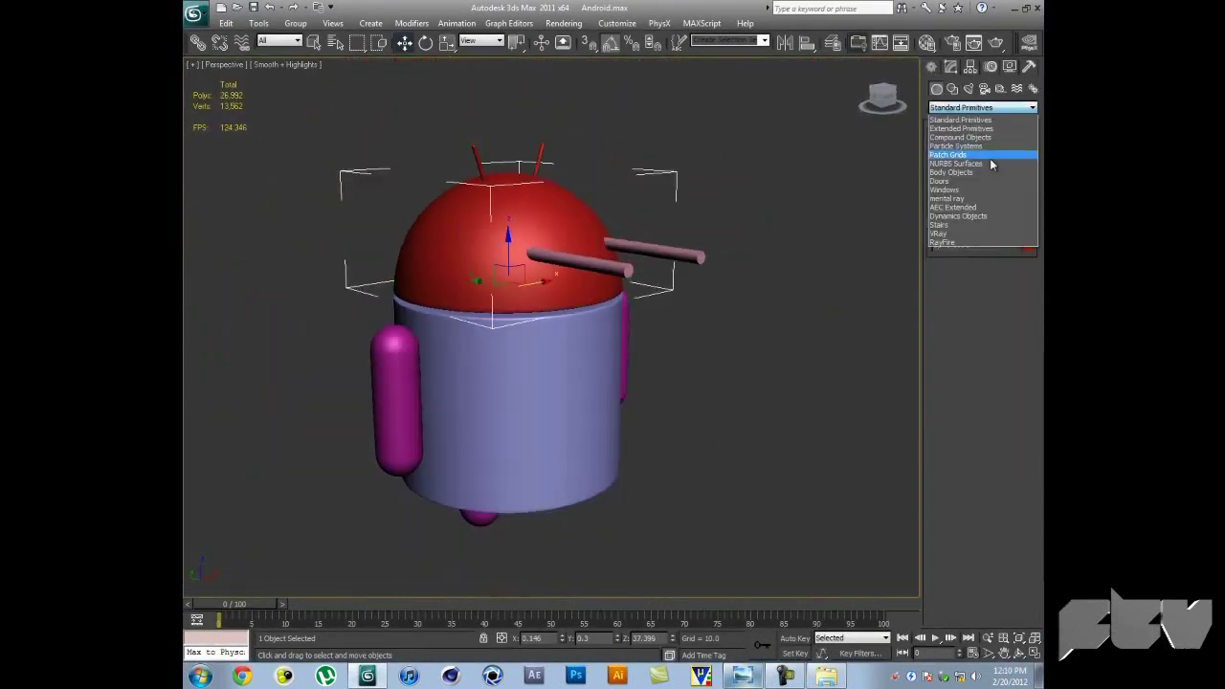
pyautogui.keyDown('alt'); pyautogui.moveTo(664, 219); pyautogui.dragTo(746, 208, button='middle'); pyautogui.keyUp('alt')
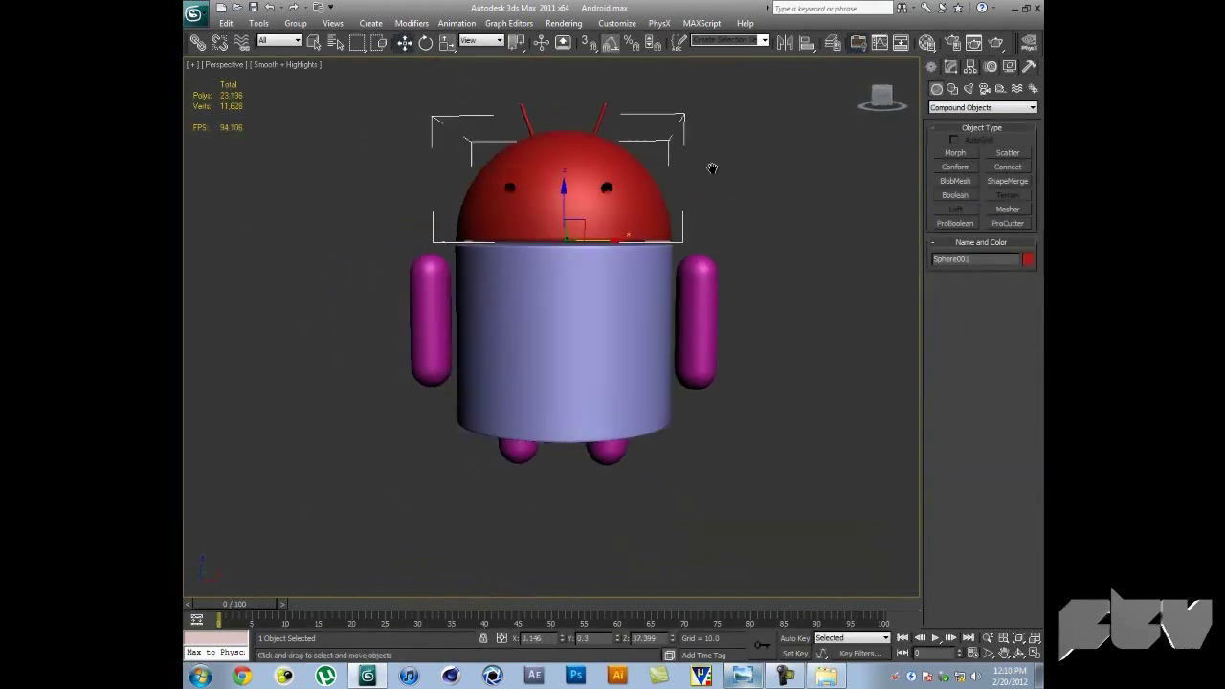
pyautogui.click(746, 207)
pyautogui.click(623, 213)
pyautogui.hotkey('alt', 'w')
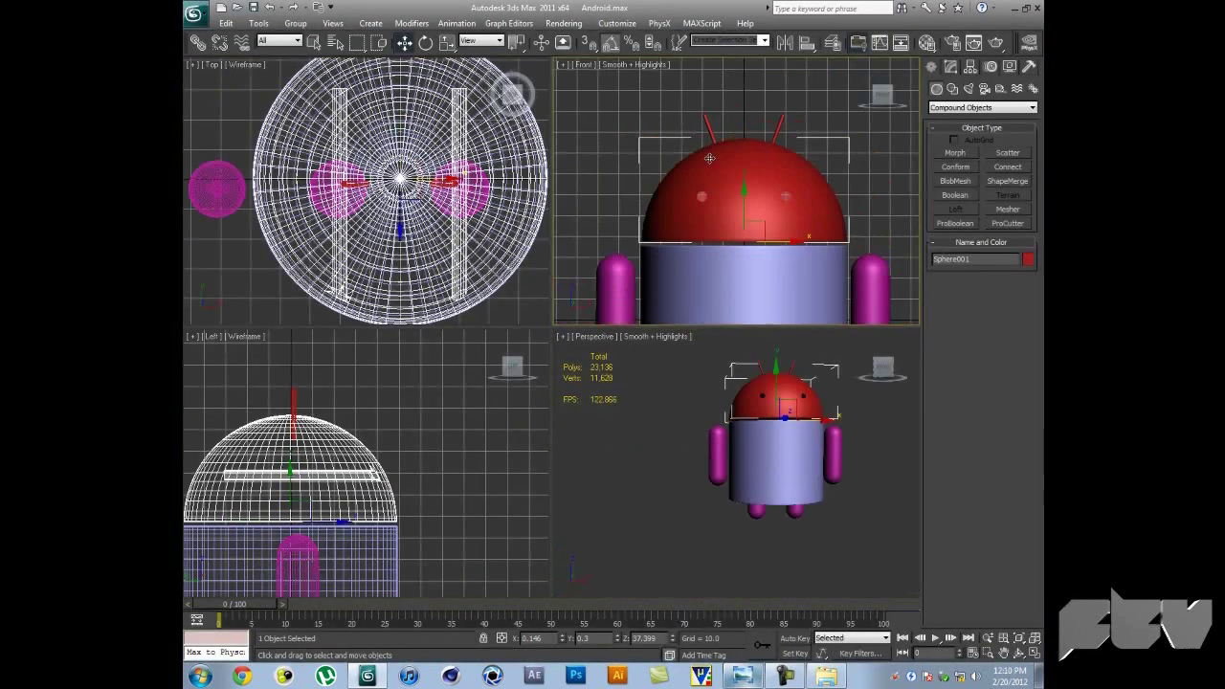
# Select the antennae and set the VRayCarPaintMtl base colour to green.
pyautogui.moveTo(694, 101); pyautogui.dragTo(794, 139)
pyautogui.press('r')
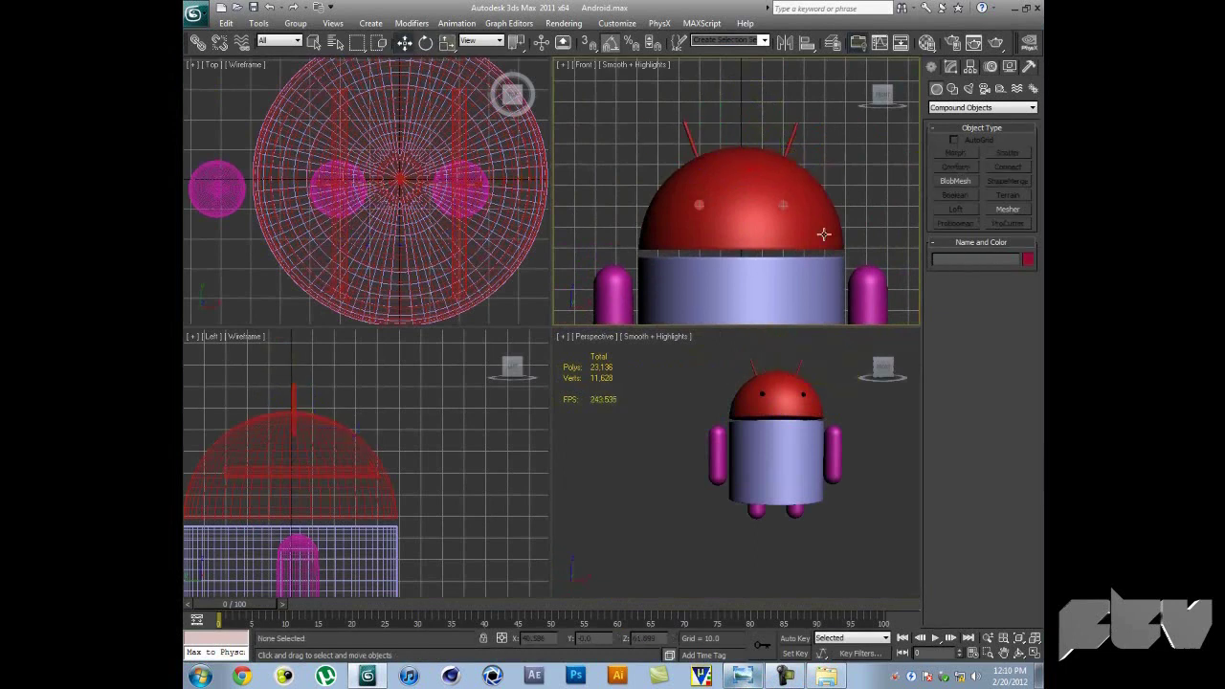
pyautogui.moveTo(486, 128); pyautogui.dragTo(477, 129)
pyautogui.press('Return')
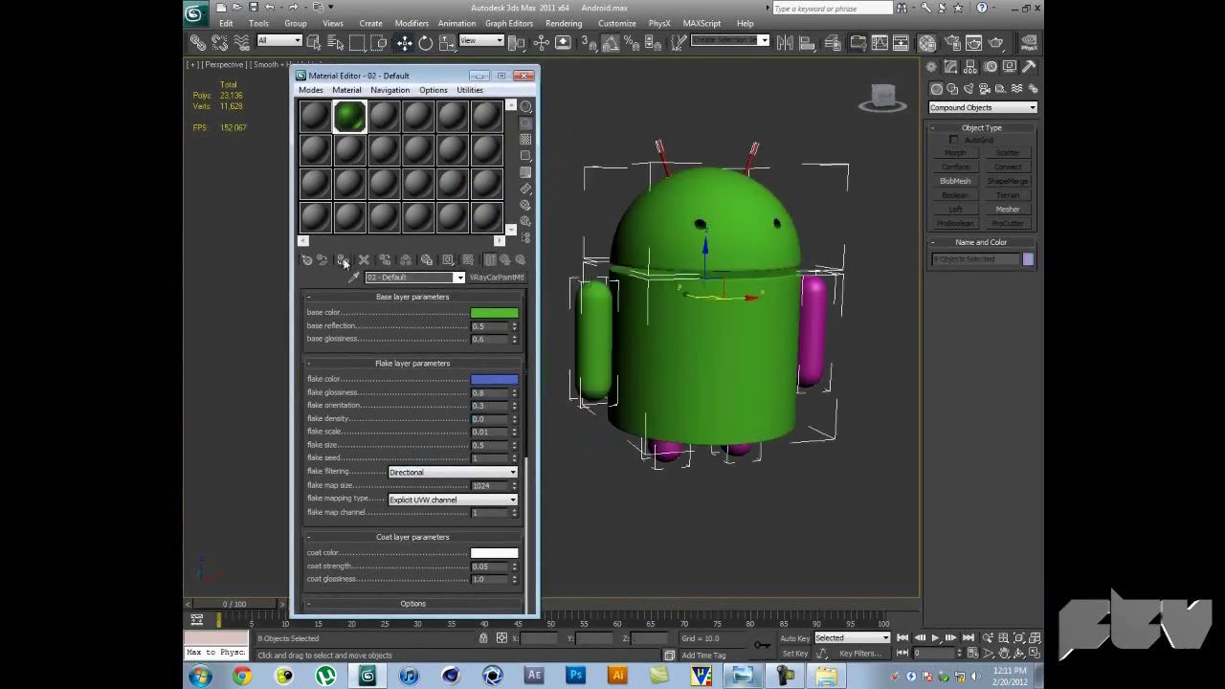
# Assign the green car-paint material to all robot parts and test-render.
pyautogui.click(343, 263)
pyautogui.hotkey('shift', 'q')
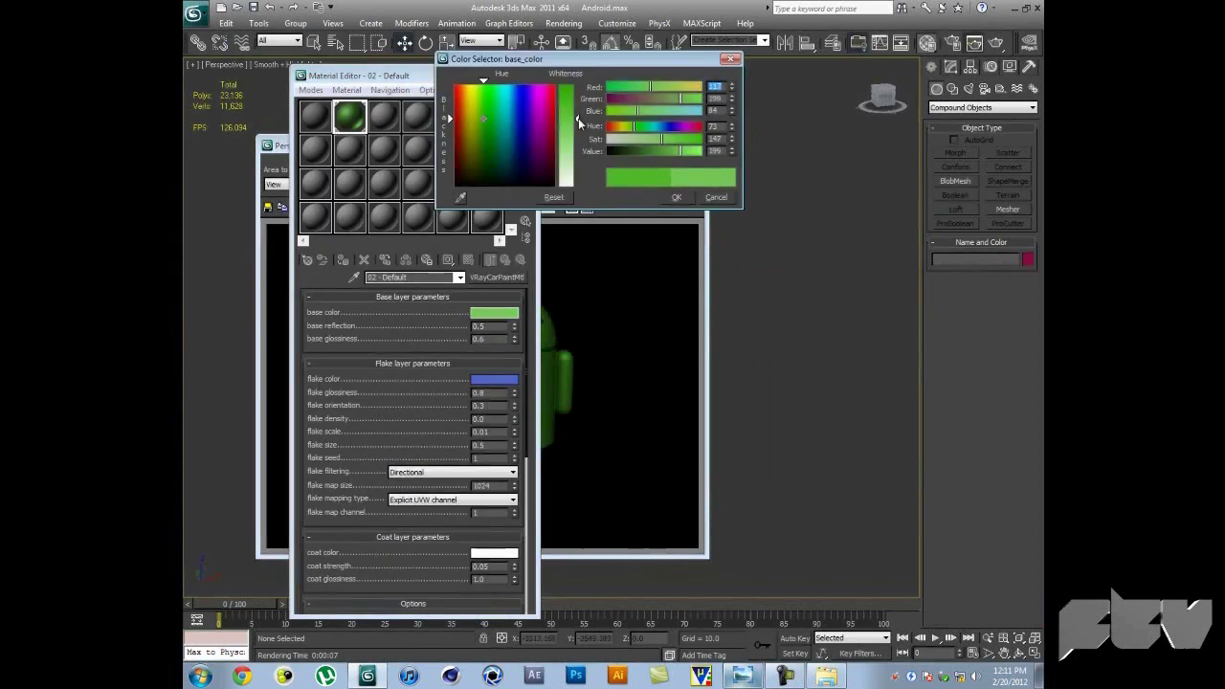
pyautogui.hotkey('shift', 'q')
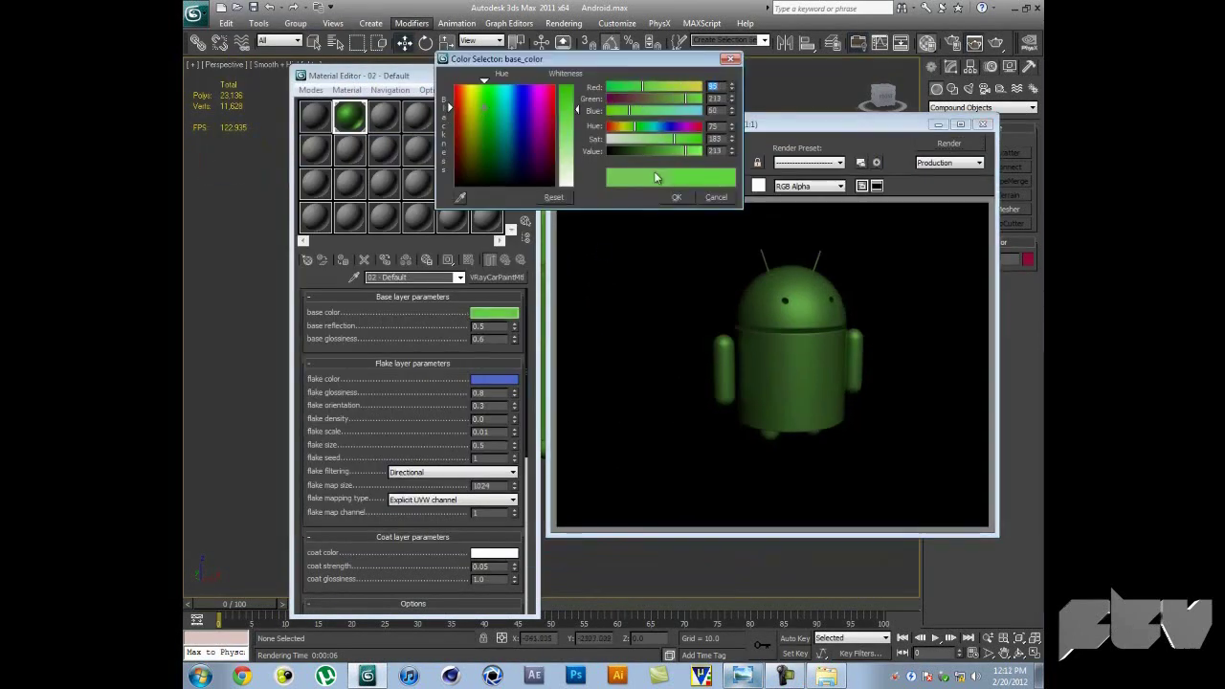
pyautogui.click(918, 150)
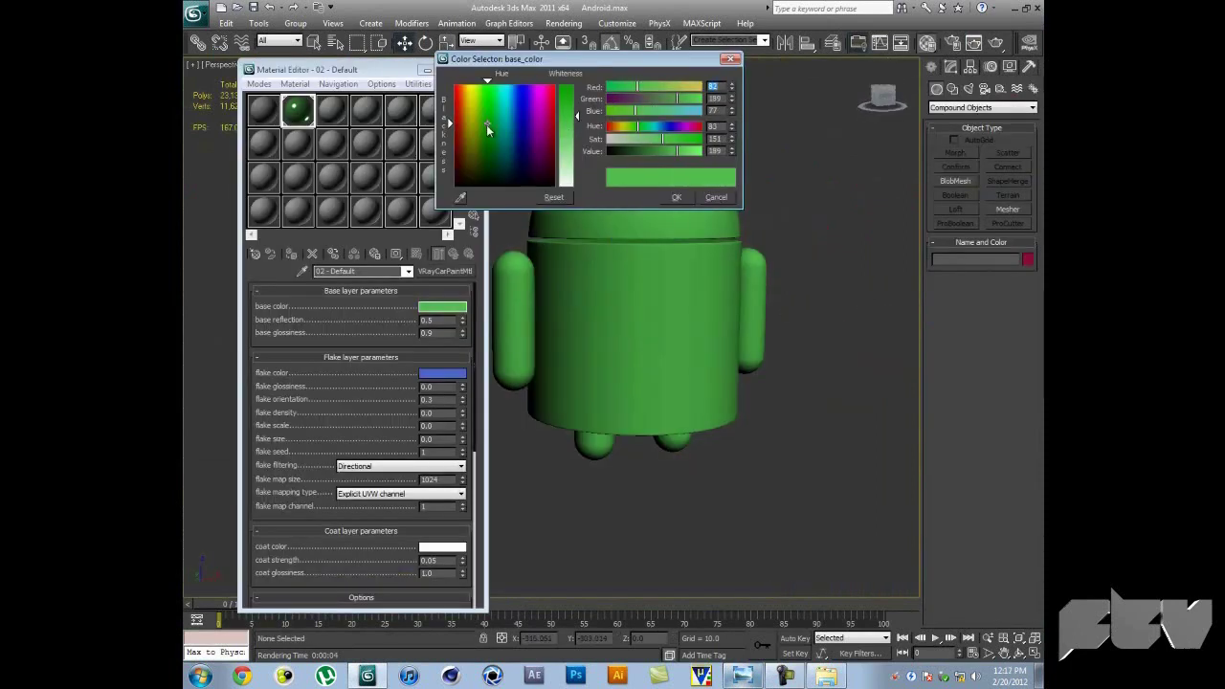
pyautogui.hotkey('shift', 'q')
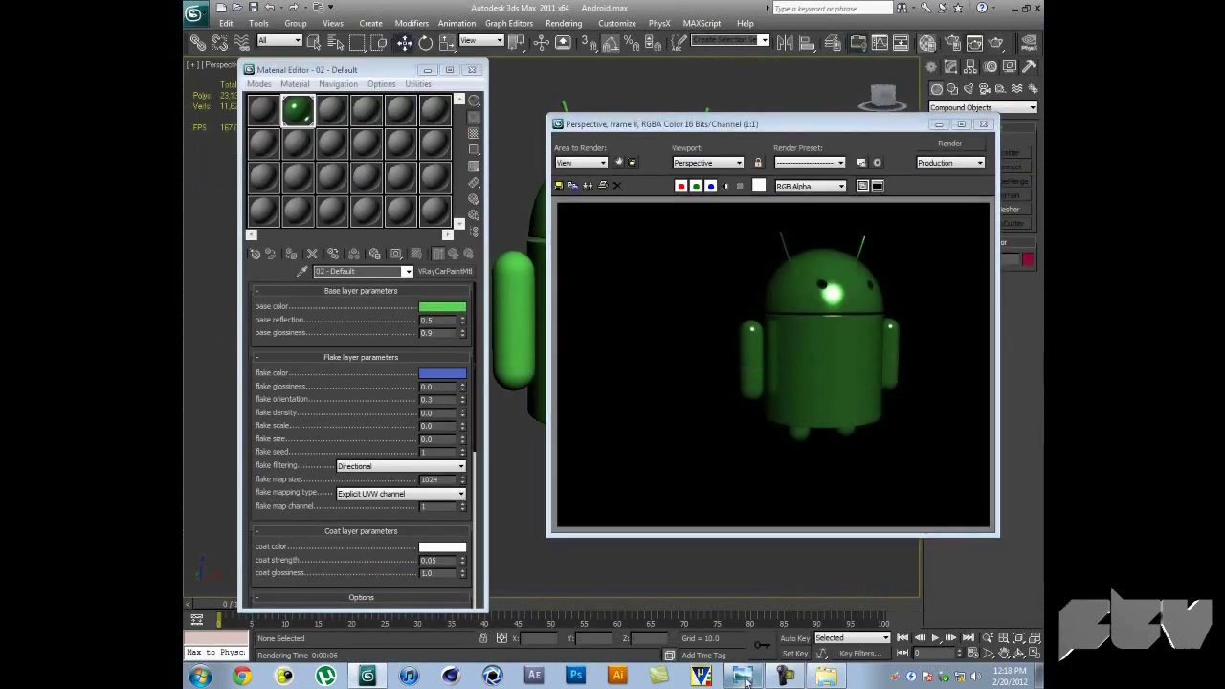
# Lighten the base colour in the Color Selector and render again.
pyautogui.click(439, 308)
pyautogui.click(676, 197)
pyautogui.click(957, 149)
pyautogui.click(400, 33)
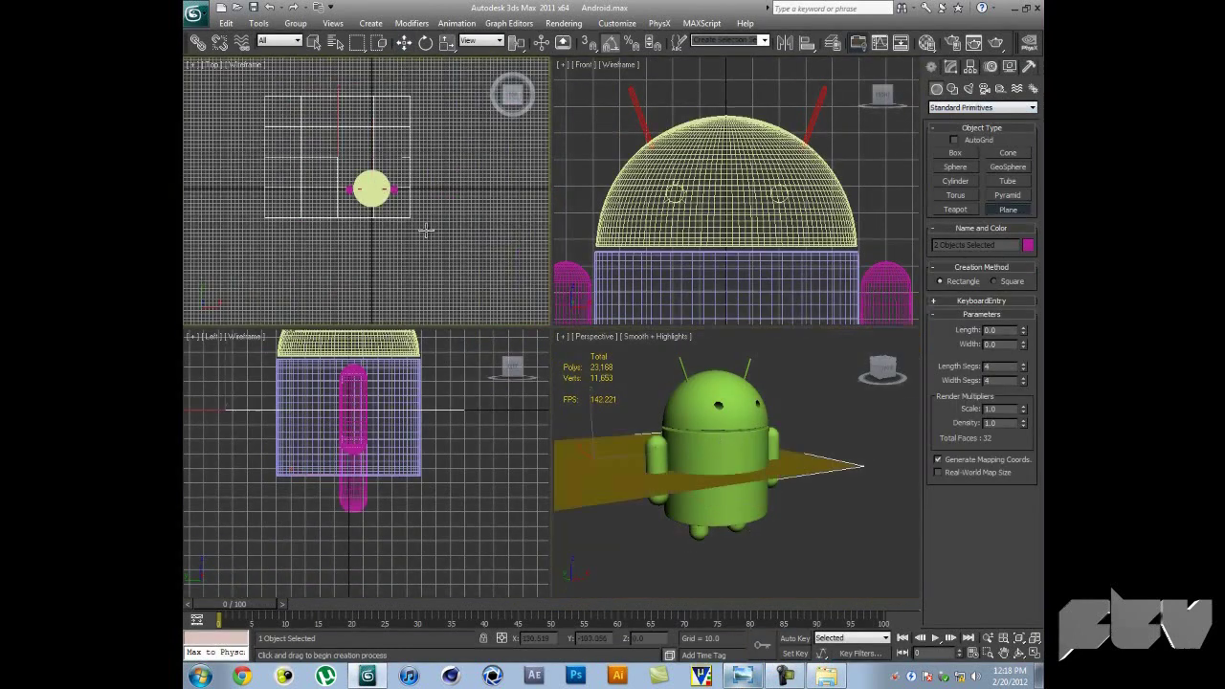
# Lower the ground plane beneath the robot's feet and check it in the Perspective view.
pyautogui.moveTo(324, 404); pyautogui.dragTo(326, 489)
pyautogui.moveTo(376, 560); pyautogui.dragTo(355, 436)
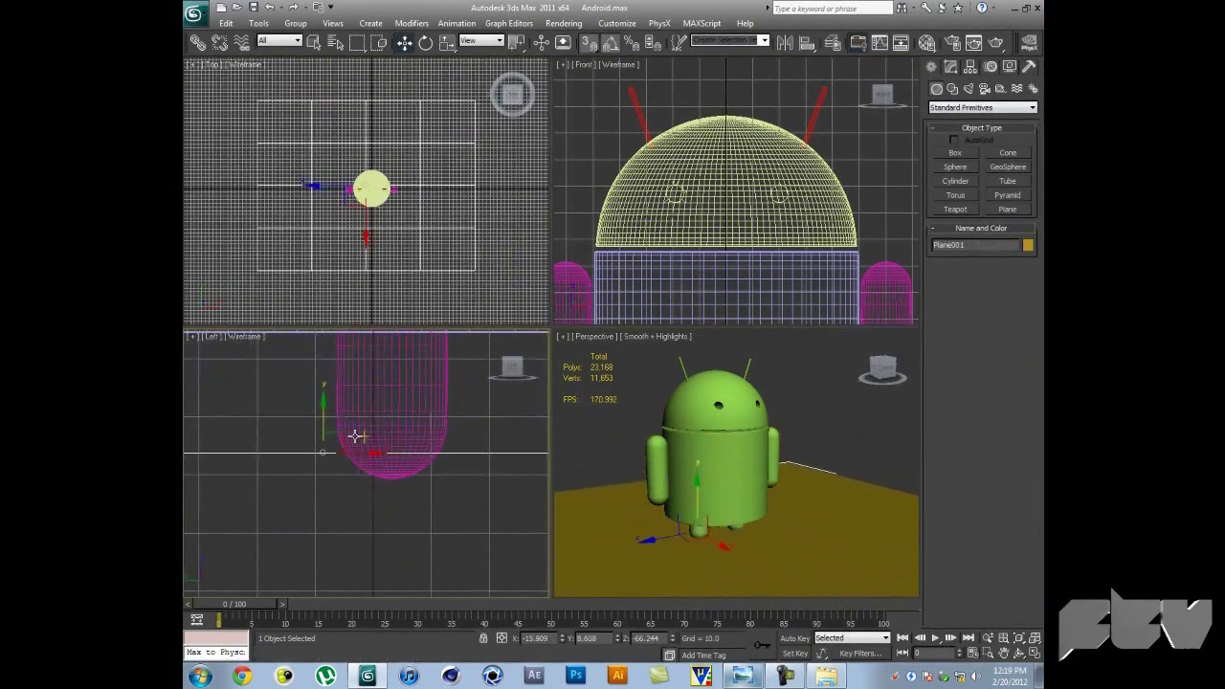
pyautogui.hotkey('alt', 'w')
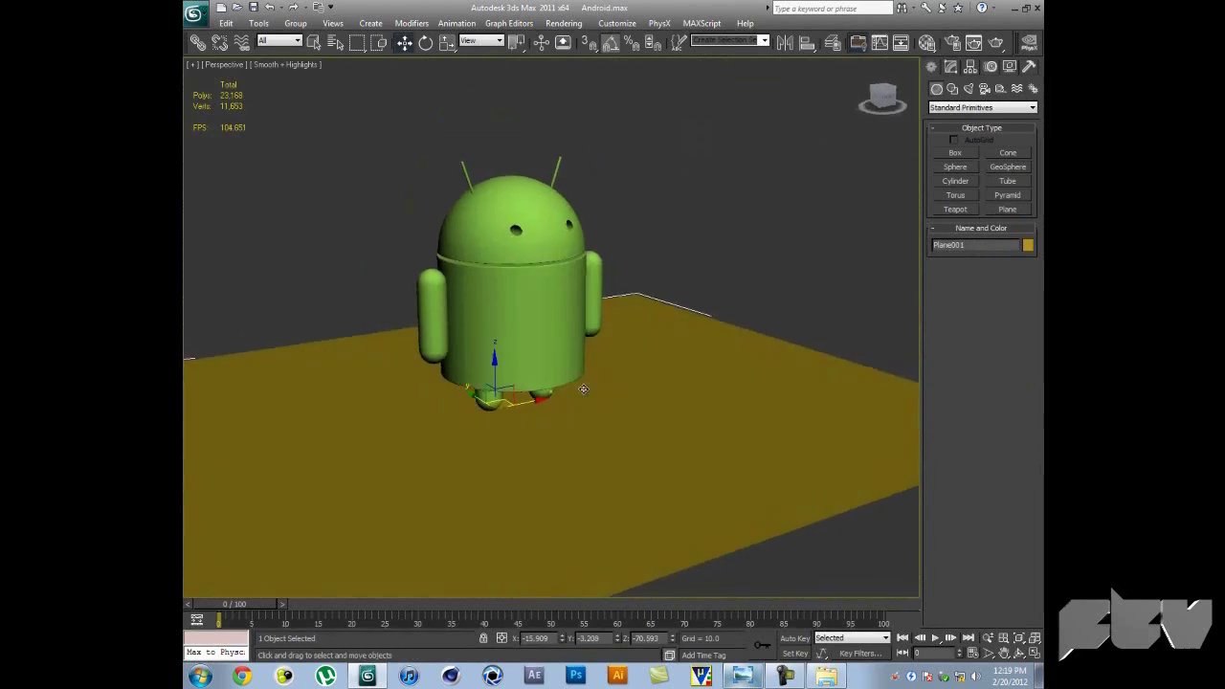
pyautogui.hotkey('alt', 'w')
pyautogui.hotkey('alt', 'w')
pyautogui.press('r')
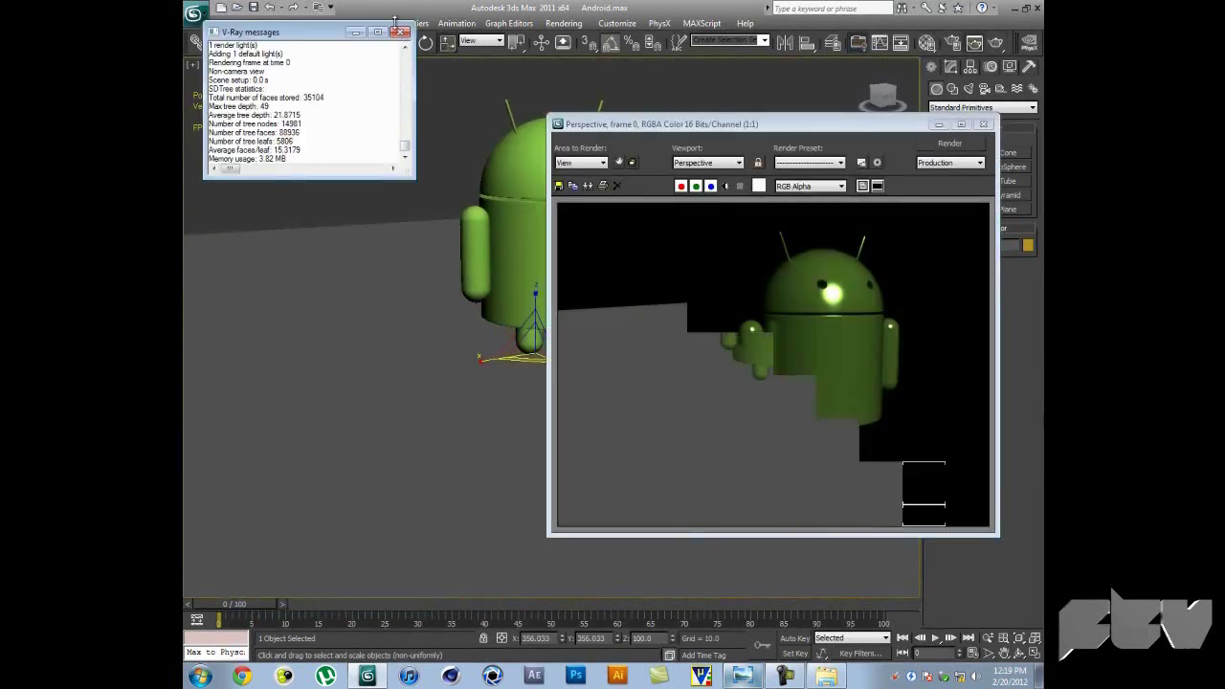
# Close the render window and hide the ground plane.
pyautogui.click(985, 127)
pyautogui.rightClick(768, 296)
pyautogui.click(803, 274)
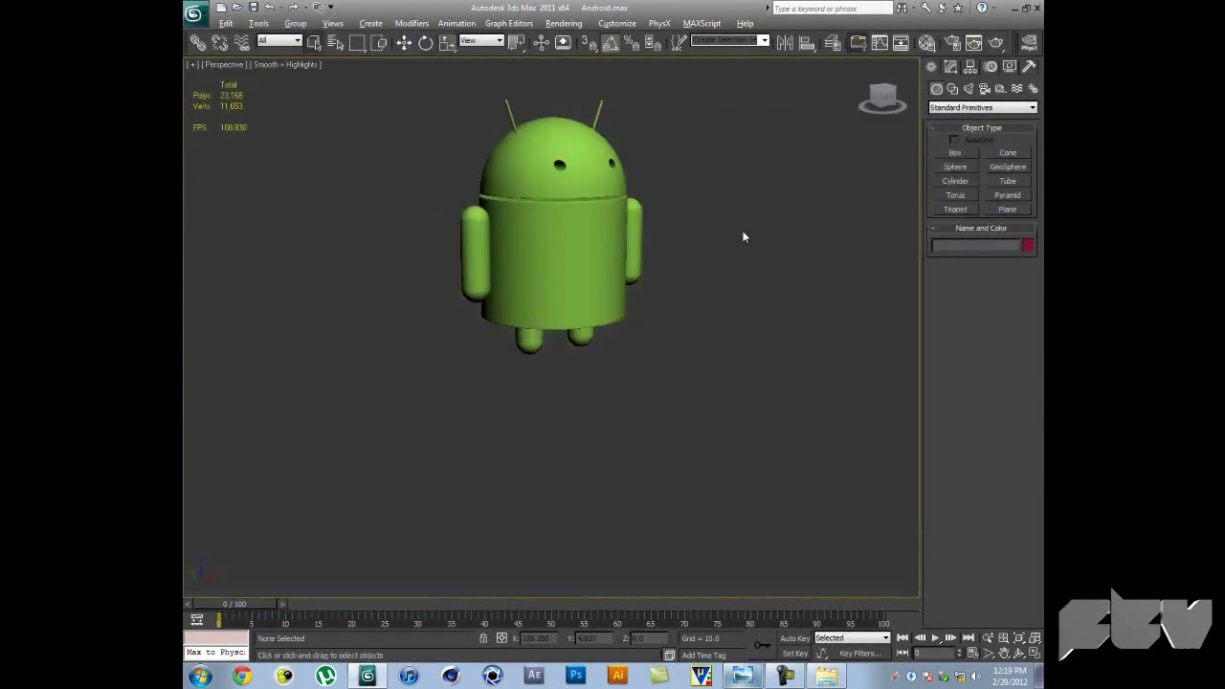
pyautogui.hotkey('alt', 'w')
# Draw a VRayLight plane light beside the Android.
pyautogui.hotkey('alt', 'w')
pyautogui.click(954, 152)
pyautogui.hotkey('alt', 'w')
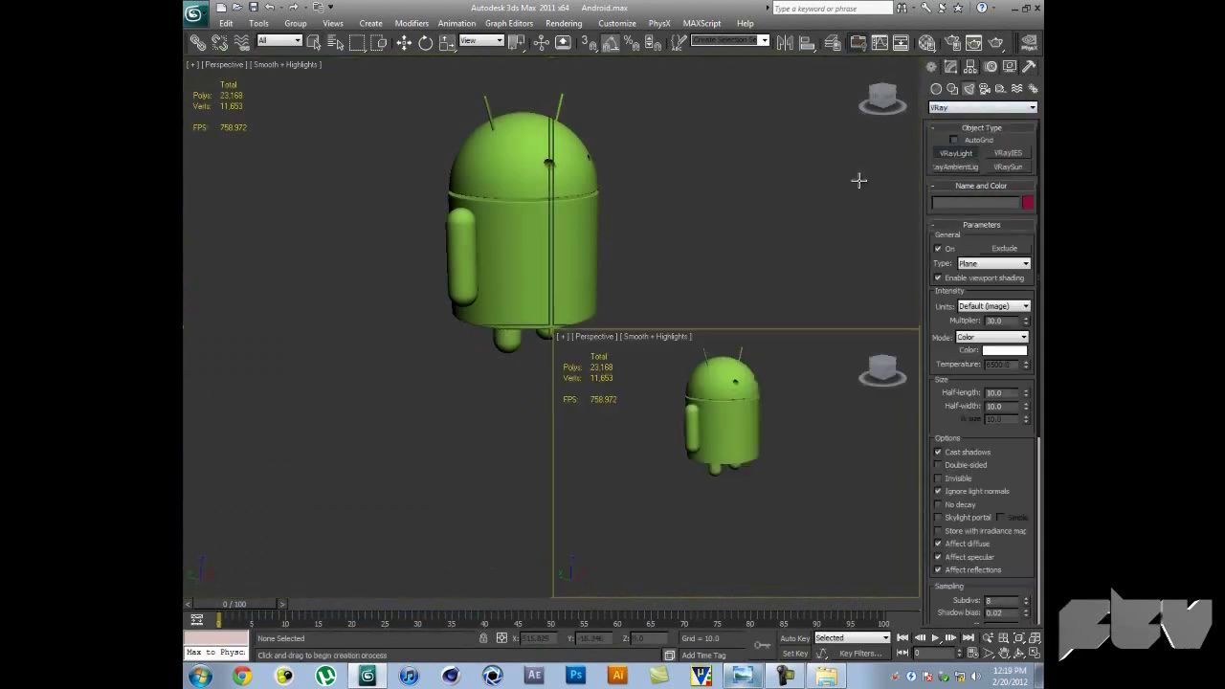
pyautogui.moveTo(574, 382); pyautogui.dragTo(813, 517)
pyautogui.press('w')
pyautogui.keyDown('alt'); pyautogui.moveTo(727, 431); pyautogui.dragTo(815, 450, button='middle'); pyautogui.keyUp('alt')
pyautogui.hotkey('alt', 'w')
# Angle the VRayLight toward the Android and render the lit scene.
pyautogui.press('e')
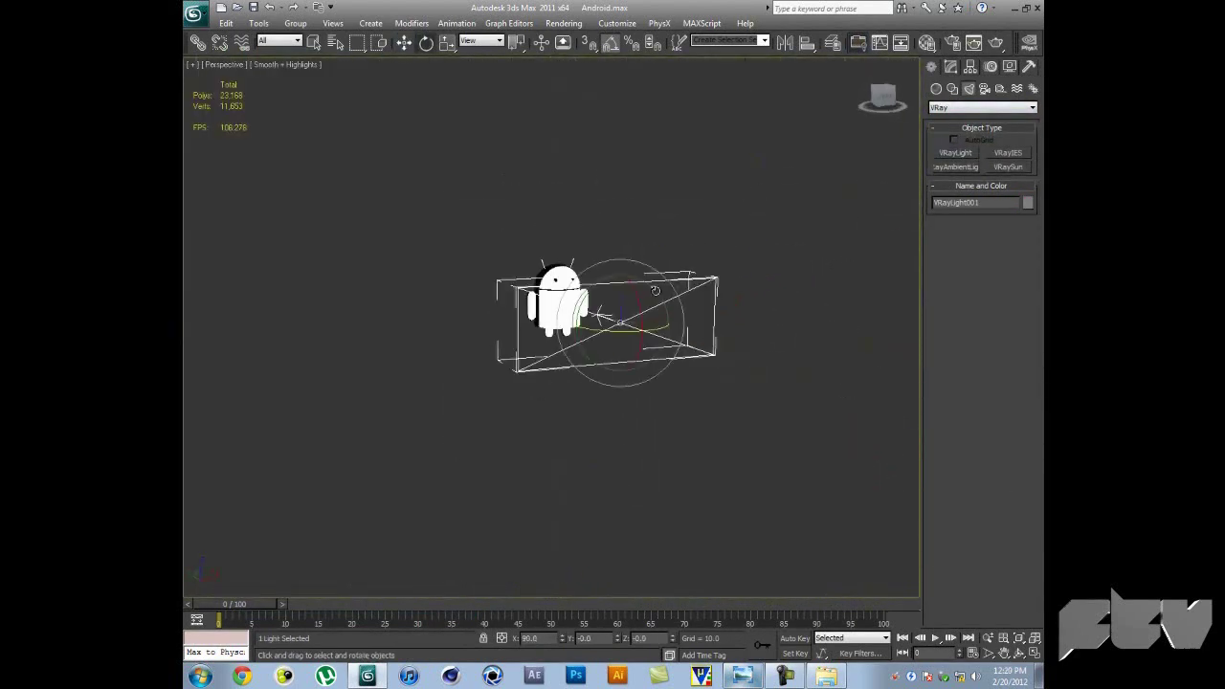
pyautogui.keyDown('alt'); pyautogui.moveTo(741, 278); pyautogui.dragTo(841, 239, button='middle'); pyautogui.keyUp('alt')
pyautogui.click(950, 66)
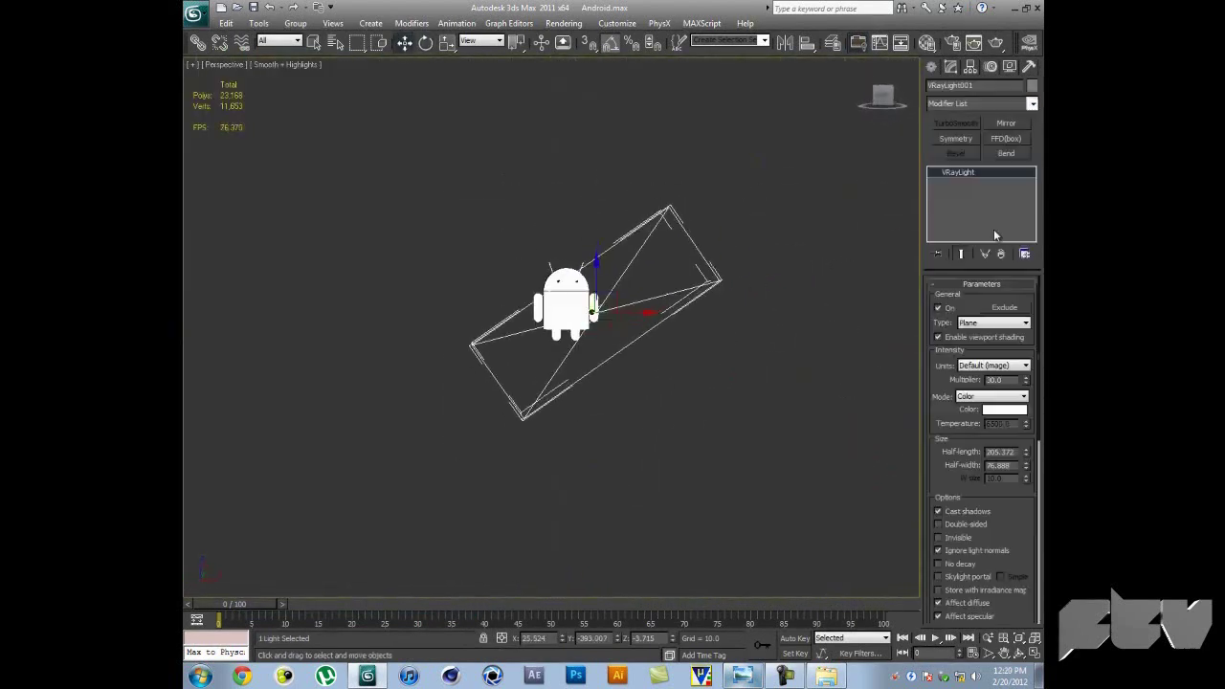
pyautogui.keyDown('alt'); pyautogui.moveTo(899, 354); pyautogui.dragTo(797, 347, button='middle'); pyautogui.keyUp('alt')
pyautogui.hotkey('shift', 'q')
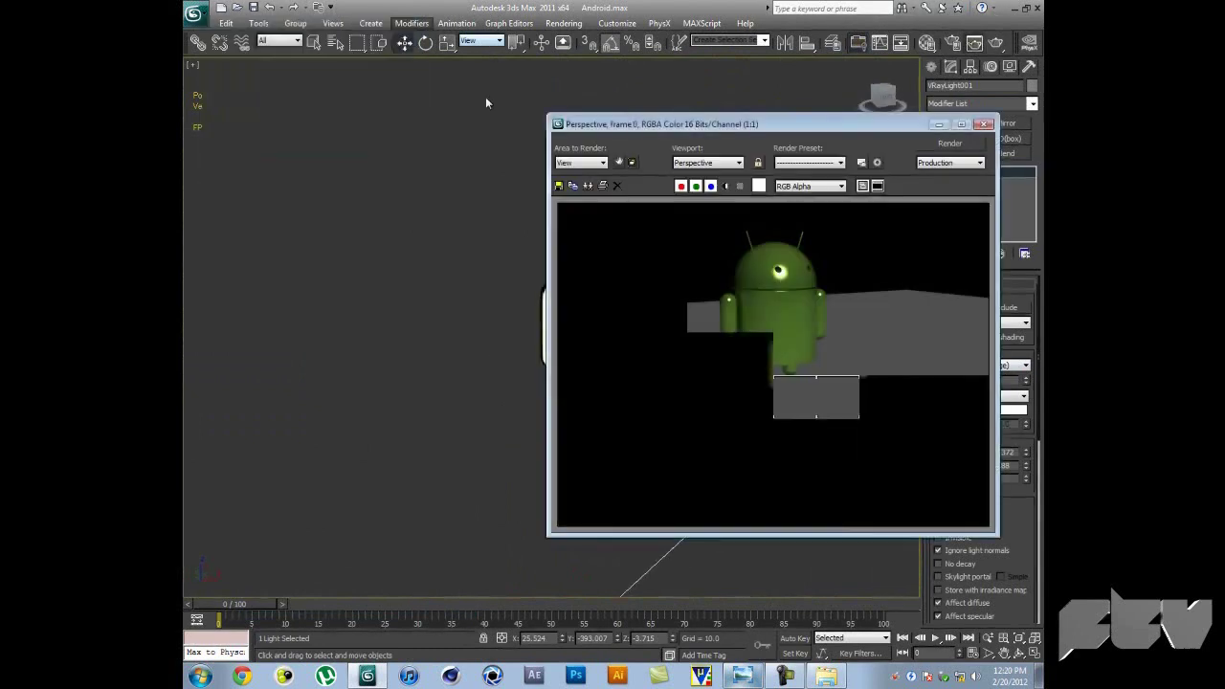